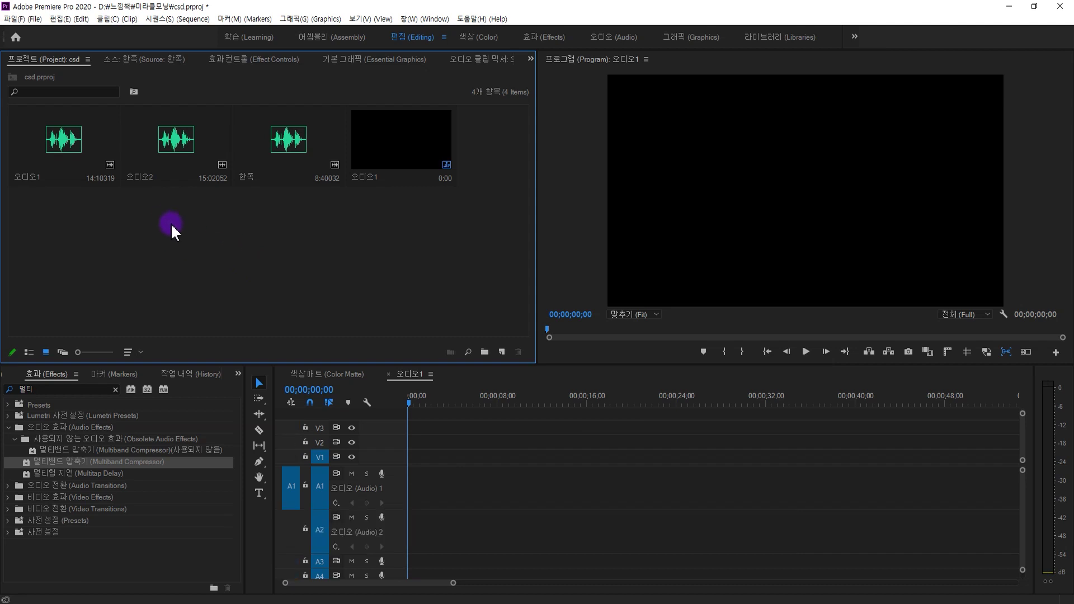
Place the 오디오1 and 오디오2 clips back to back on track A1 from the sequence start and play back both recordings
left_click_drag(179, 231, 470, 487)
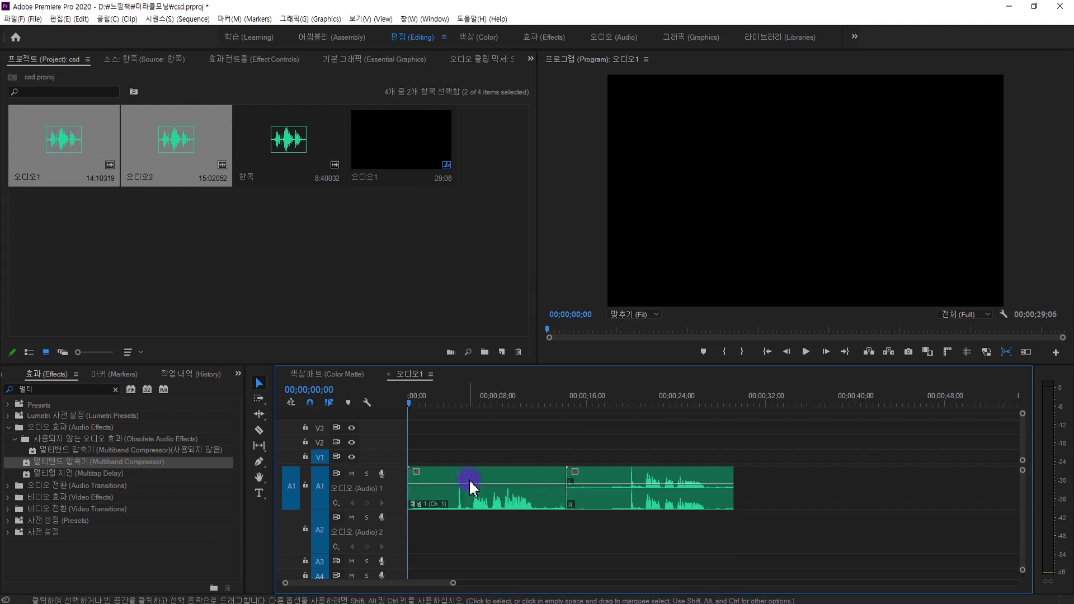
left_click(453, 401)
key("space")
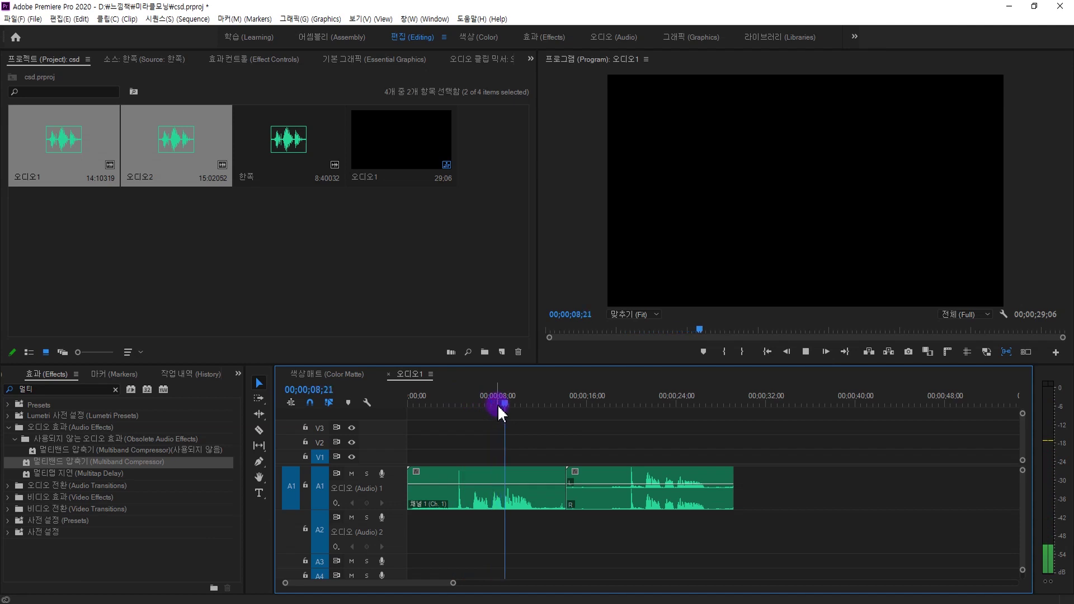
left_click(624, 399)
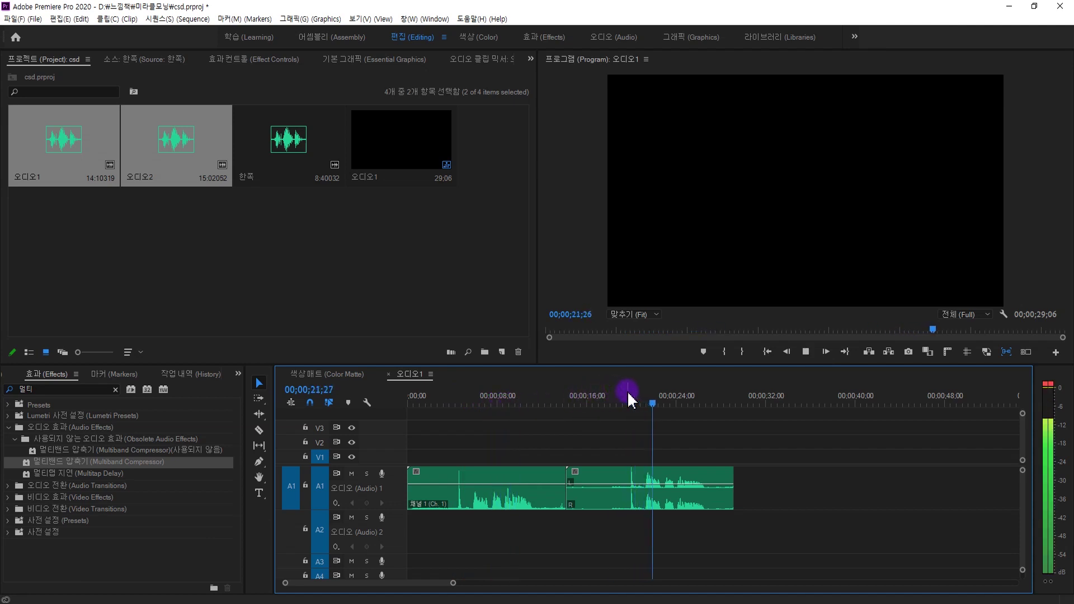
key("space")
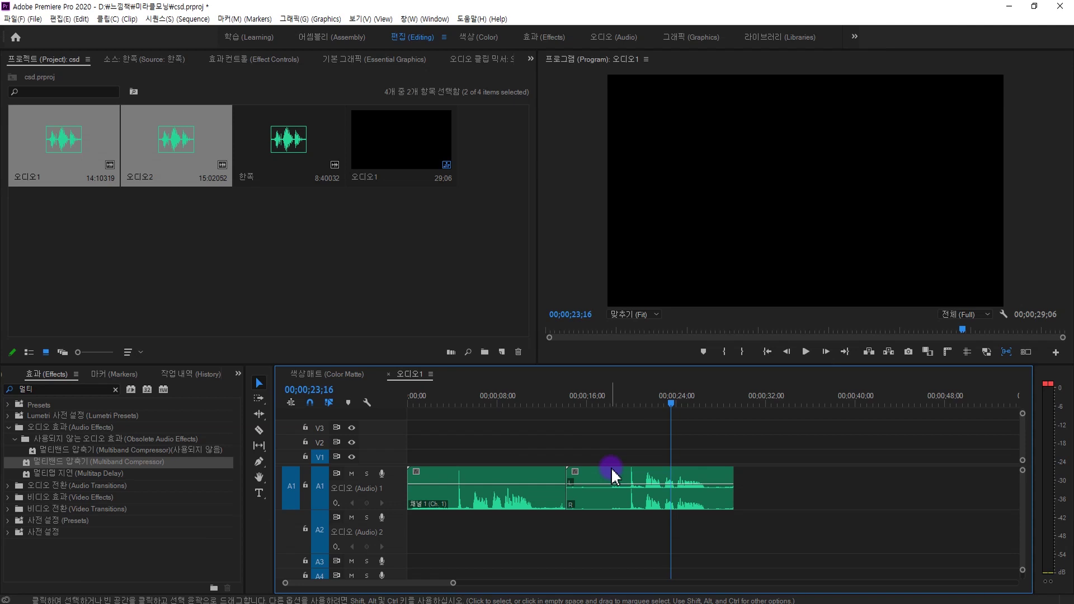
Move the 오디오2 clip to the start of track A2 and shift 오디오1 on A1 until the waveform peaks line up
left_click_drag(612, 468, 446, 523)
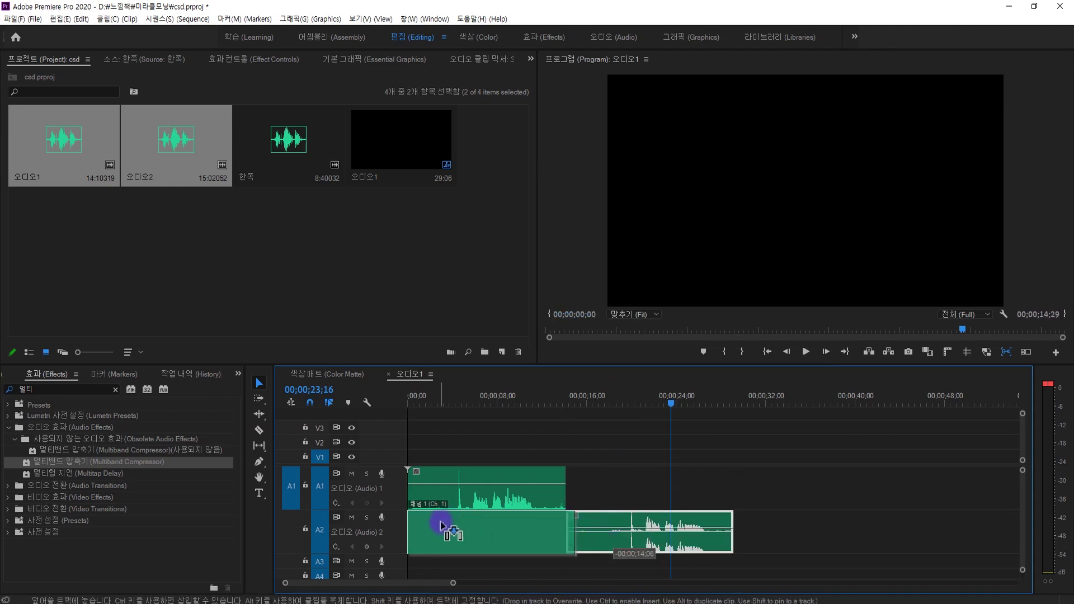
left_click(485, 477)
left_click_drag(484, 476, 502, 480)
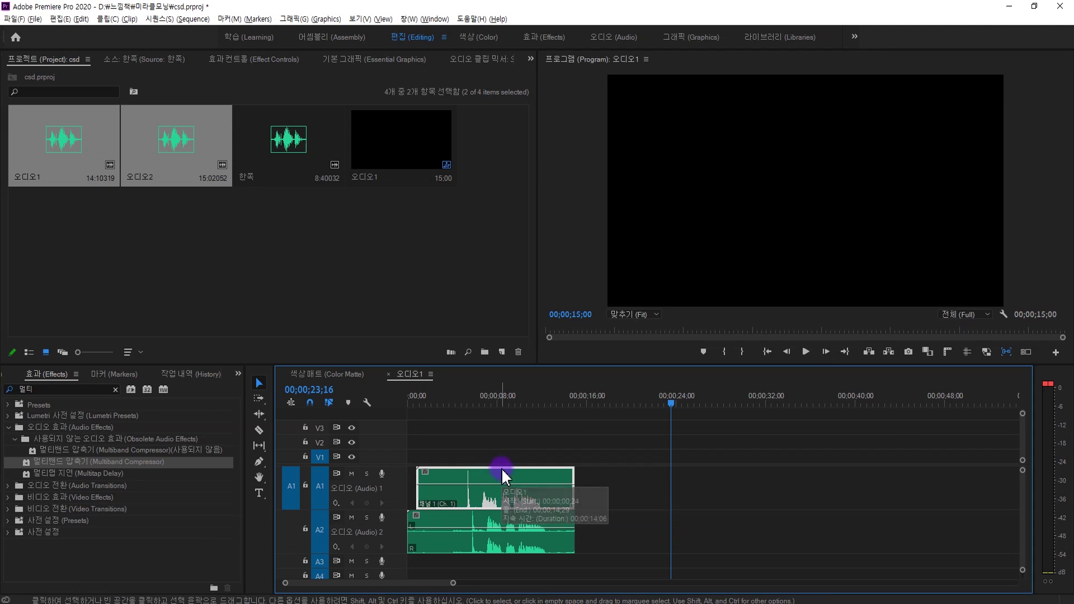
key("shift+alt+Right")
key("shift+alt+Right")
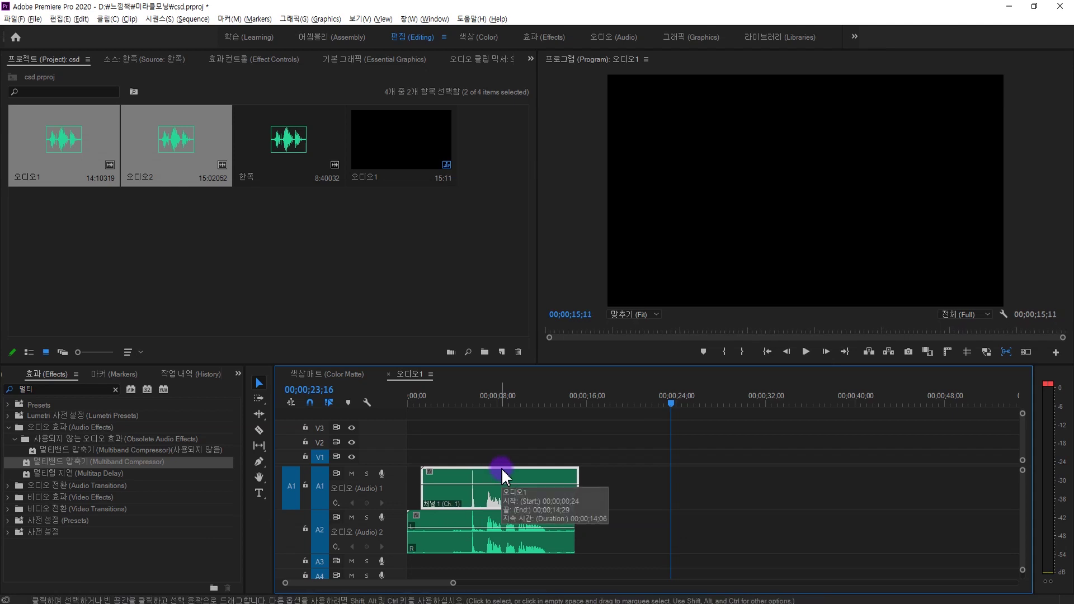
key("alt+Left")
Play the overlapping section from about 8 seconds to check the manual alignment by ear
left_click_drag(470, 399, 508, 400)
key("space")
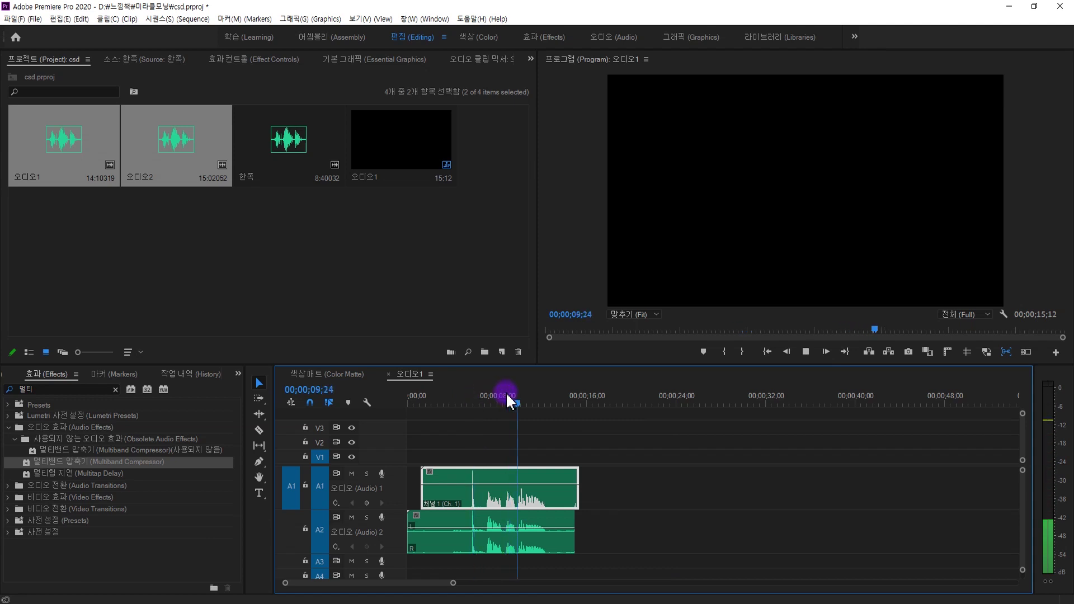
key("space")
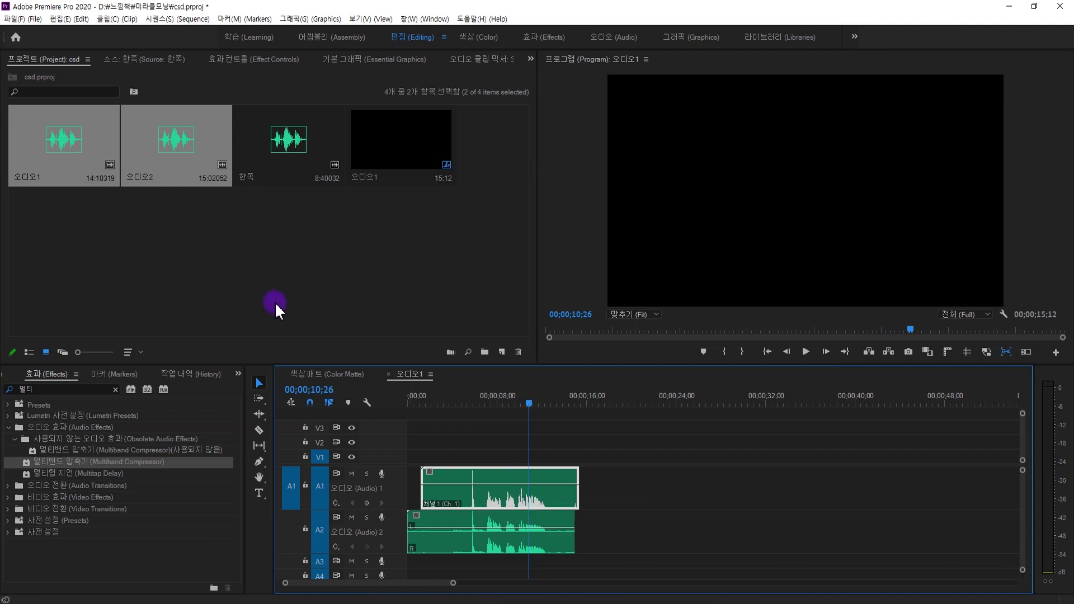
left_click(493, 483)
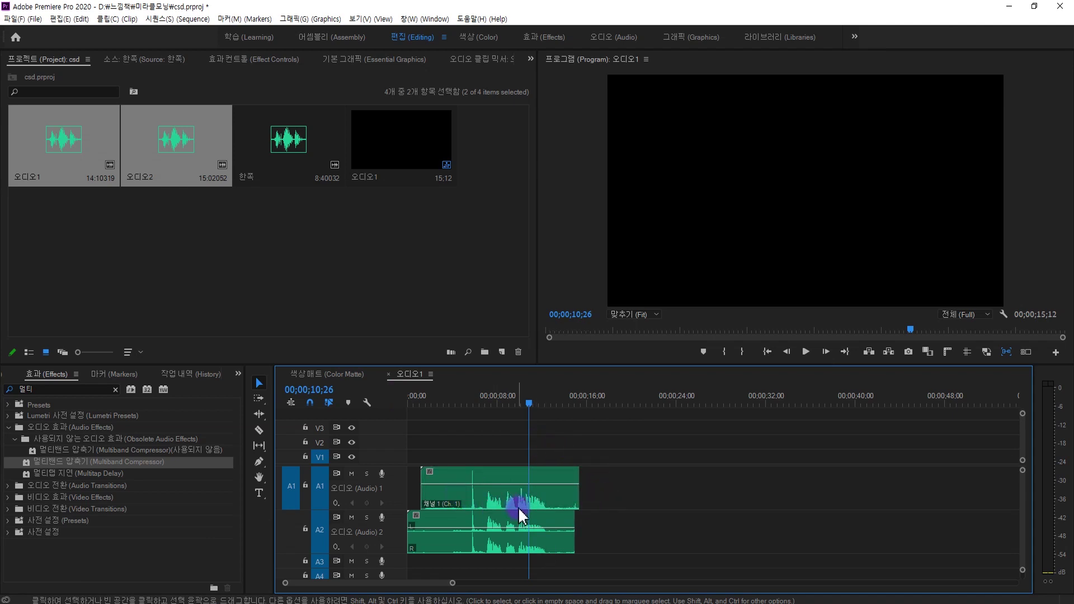
left_click(511, 528)
left_click(497, 462)
left_click_drag(609, 543, 540, 481)
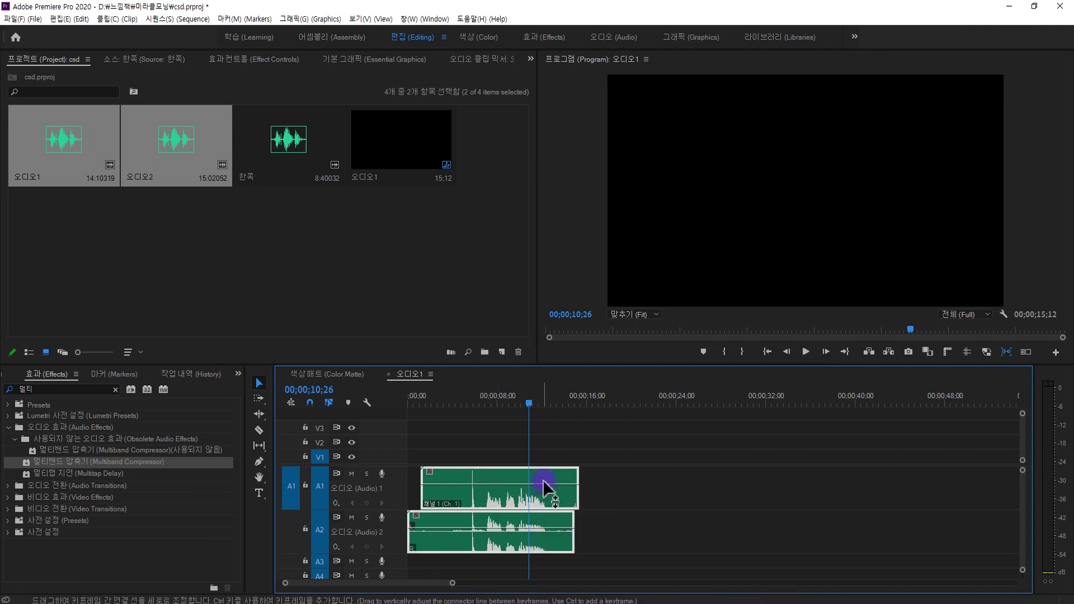
right_click(552, 480)
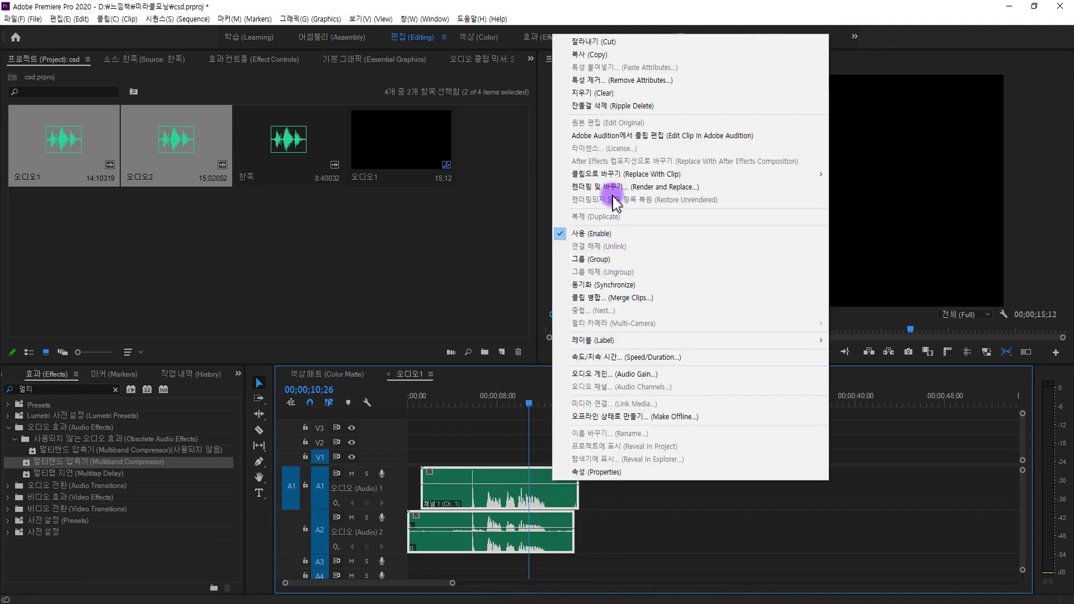
left_click(649, 286)
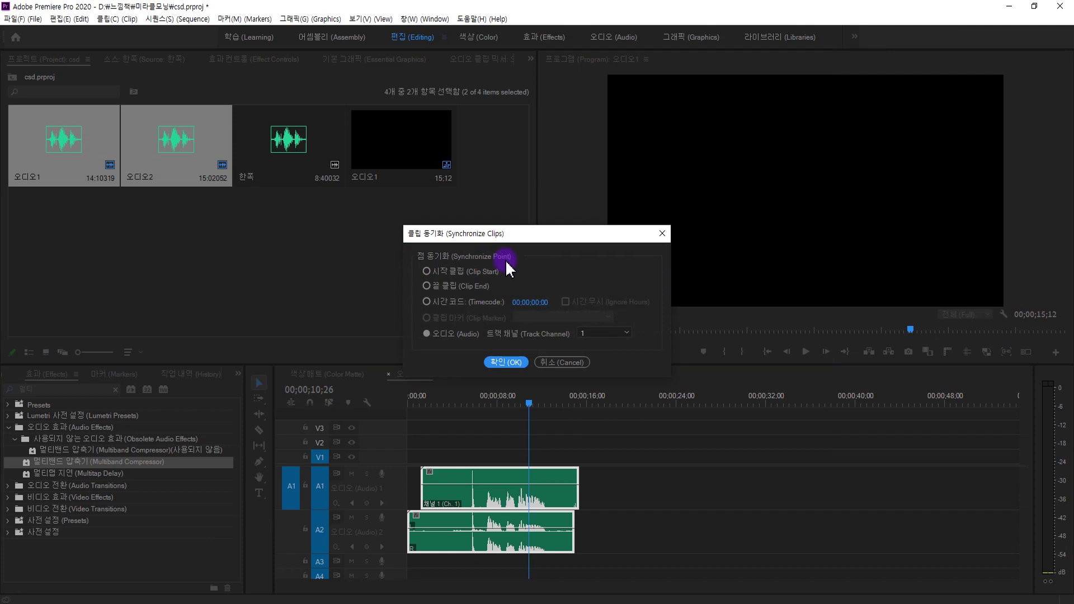
left_click(427, 334)
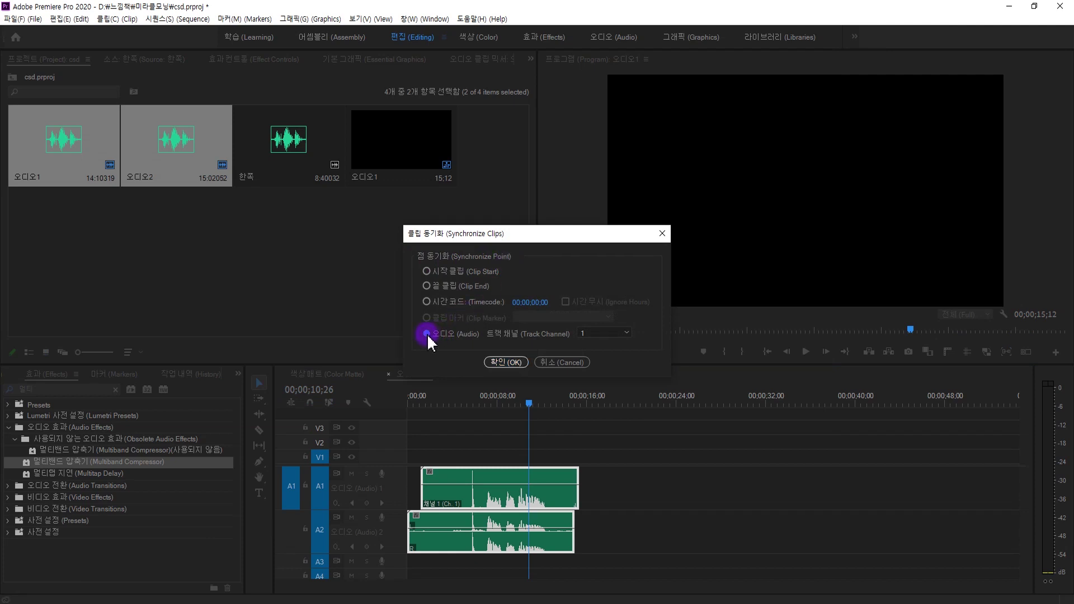
left_click(506, 334)
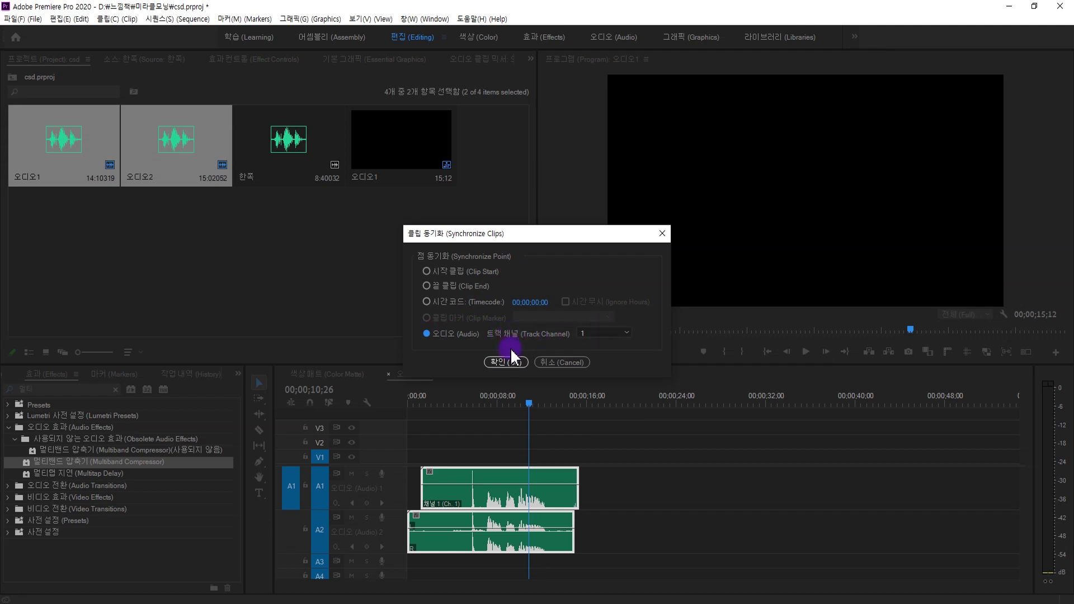
left_click(502, 362)
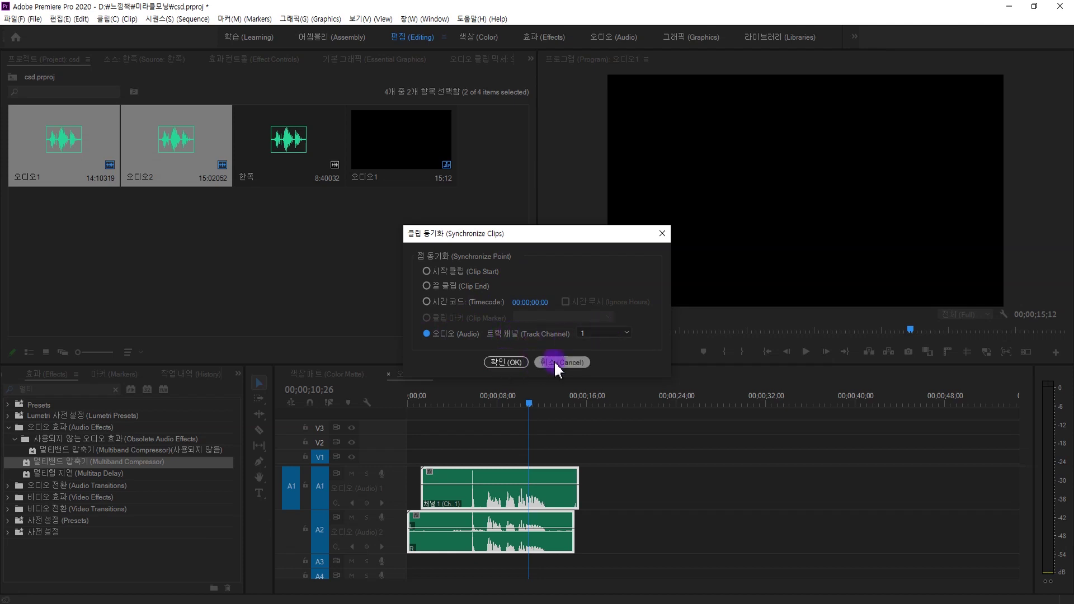
Move the 오디오2 clip on A2 to about 25 seconds and synchronize it with 오디오1 by audio, using track channel 1
left_click_drag(431, 547, 716, 543)
left_click_drag(799, 448, 562, 532)
right_click(565, 487)
left_click(637, 291)
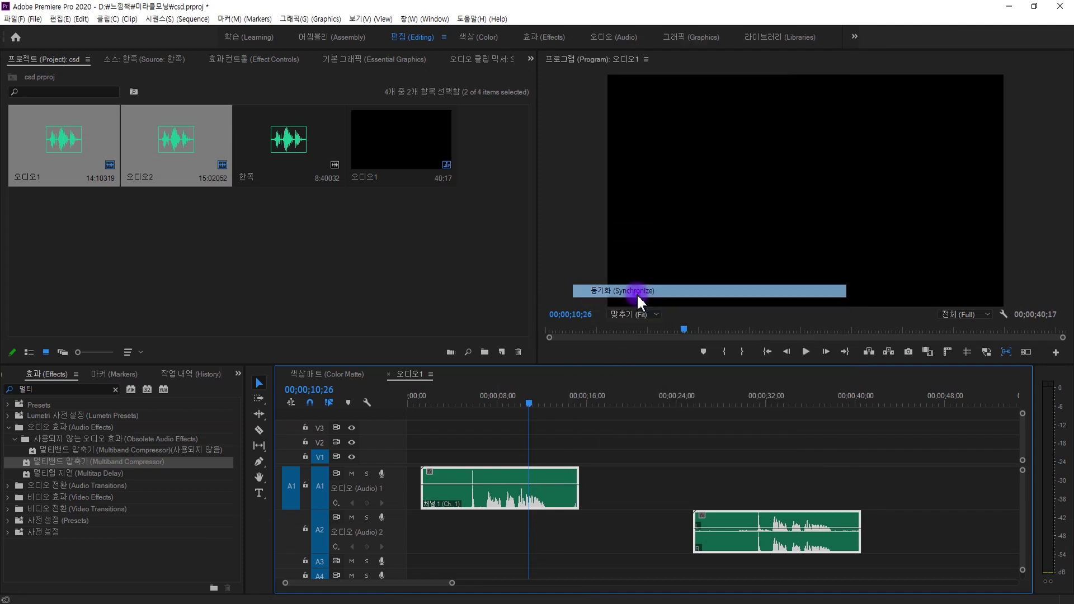
left_click(505, 362)
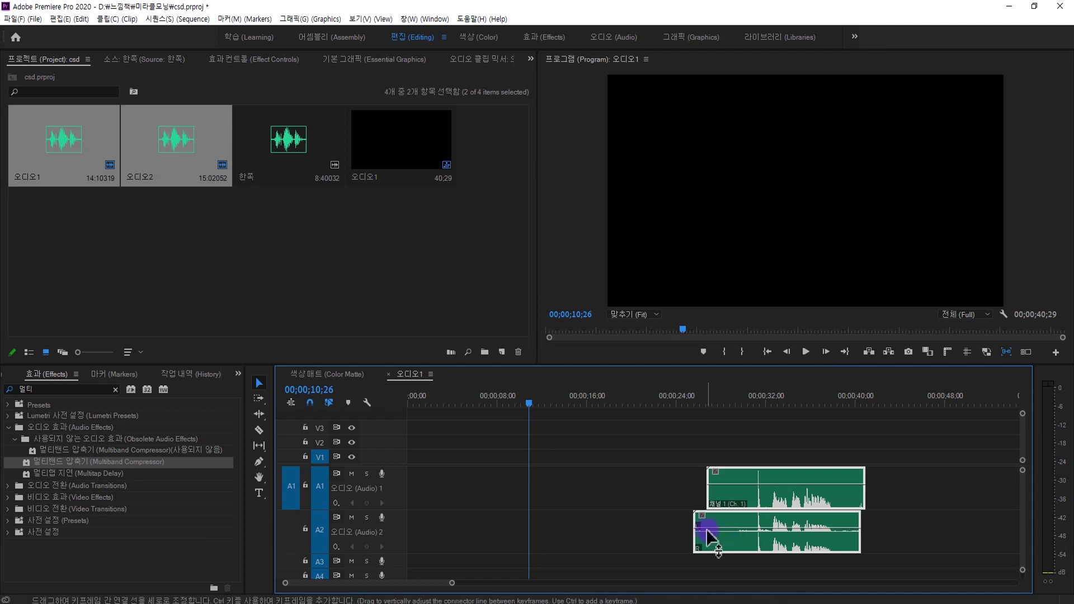
Place the playhead on the shared waveform peak near 31 seconds to check that both clips line up
left_click_drag(707, 536, 707, 526)
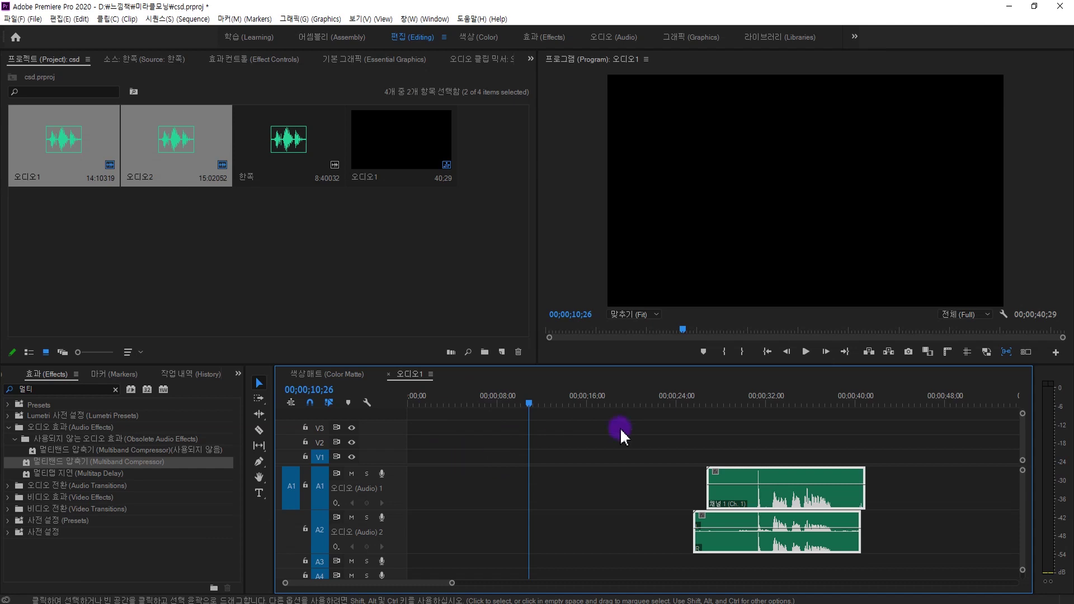
left_click(759, 399)
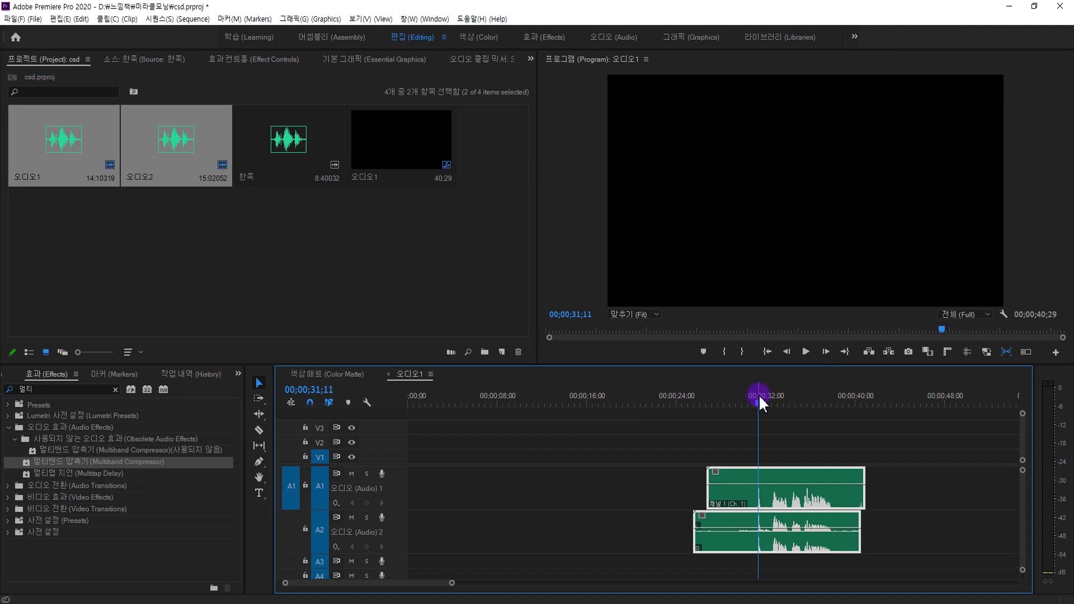
left_click(891, 523)
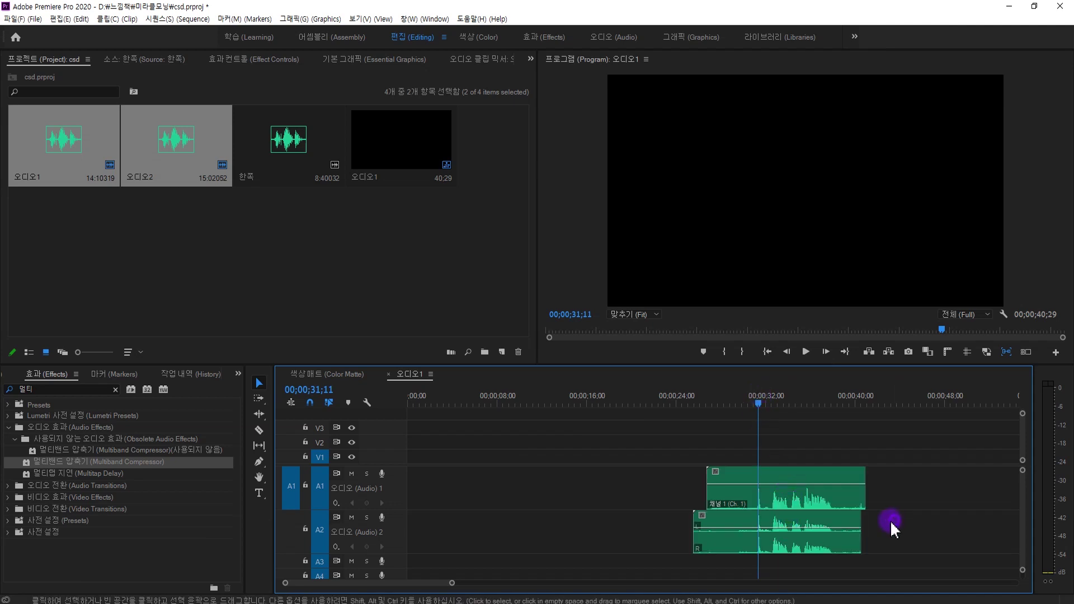
Delete the 오디오2 clip from track A2 and check the clip commands offered for 오디오1 alone
left_click(814, 531)
key("Delete")
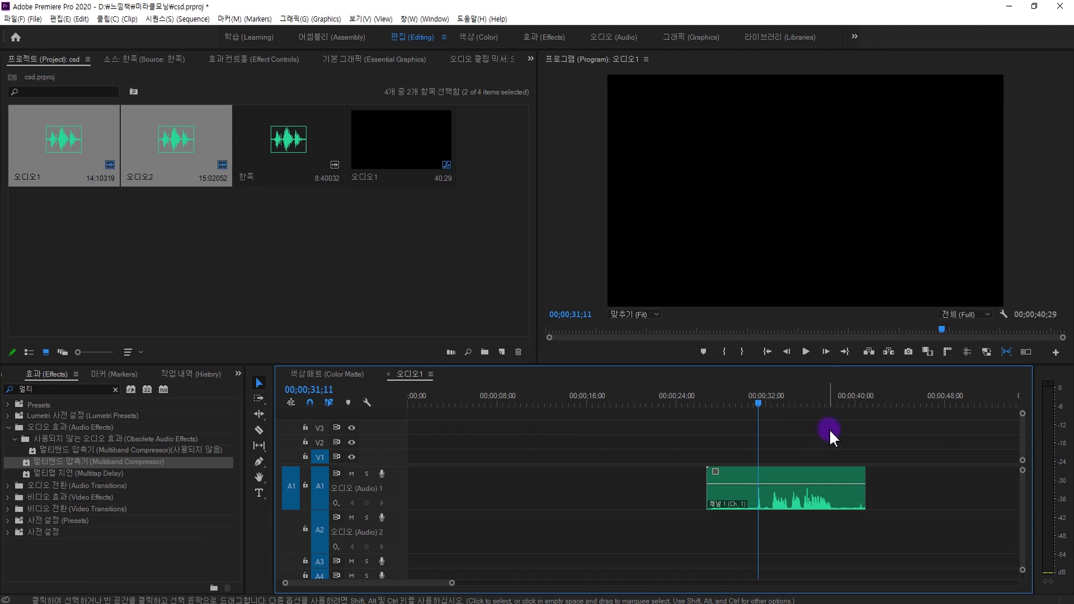
right_click(795, 495)
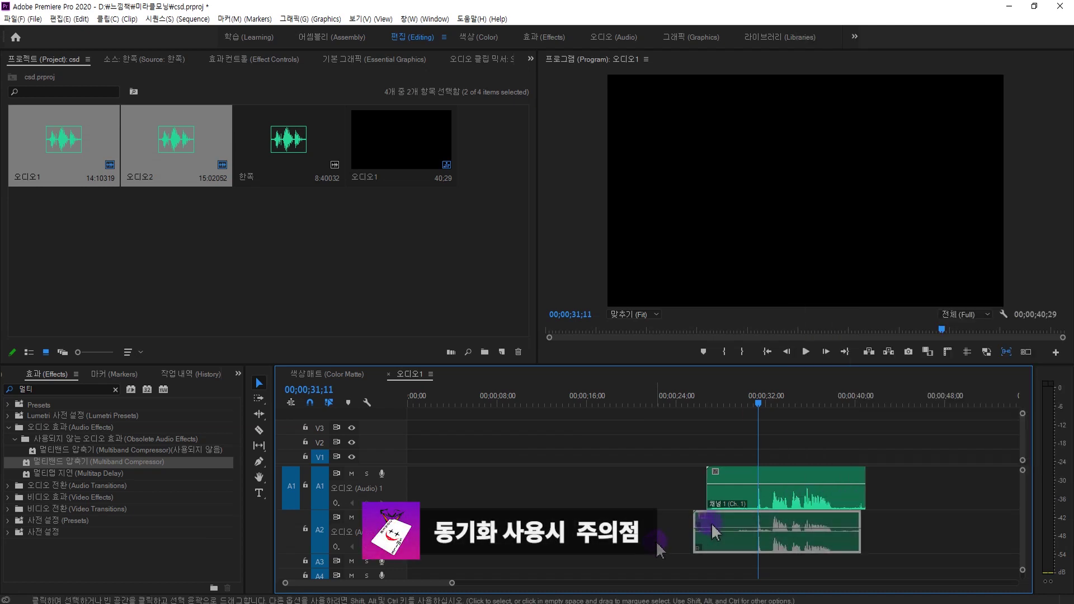
Move 오디오2 onto track A1 ahead of 오디오1, select both clips and check whether Synchronize is available
left_click_drag(710, 522, 522, 490)
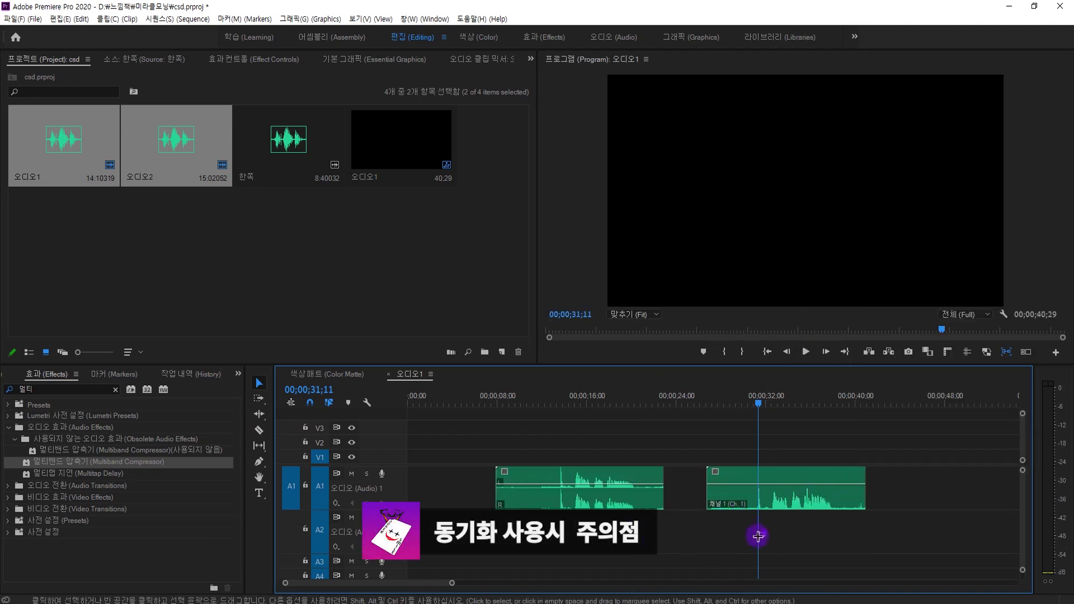
left_click_drag(755, 532, 677, 491)
right_click(619, 490)
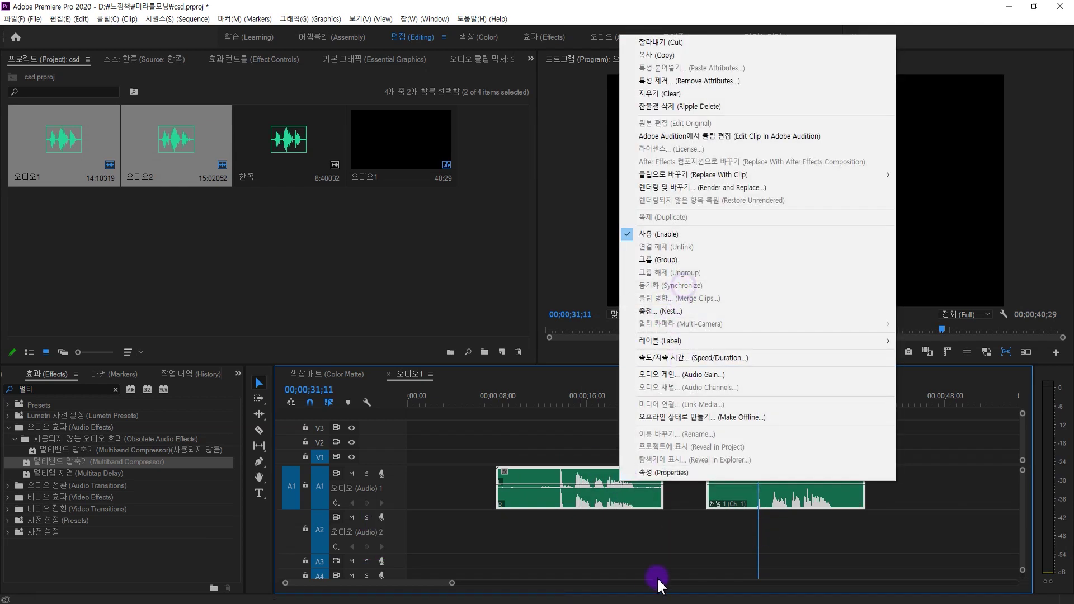
left_click(636, 546)
Move the 오디오2 clip back to track A2 at about 21 seconds and compare its waveform peak with 오디오1
left_click_drag(533, 496, 677, 540)
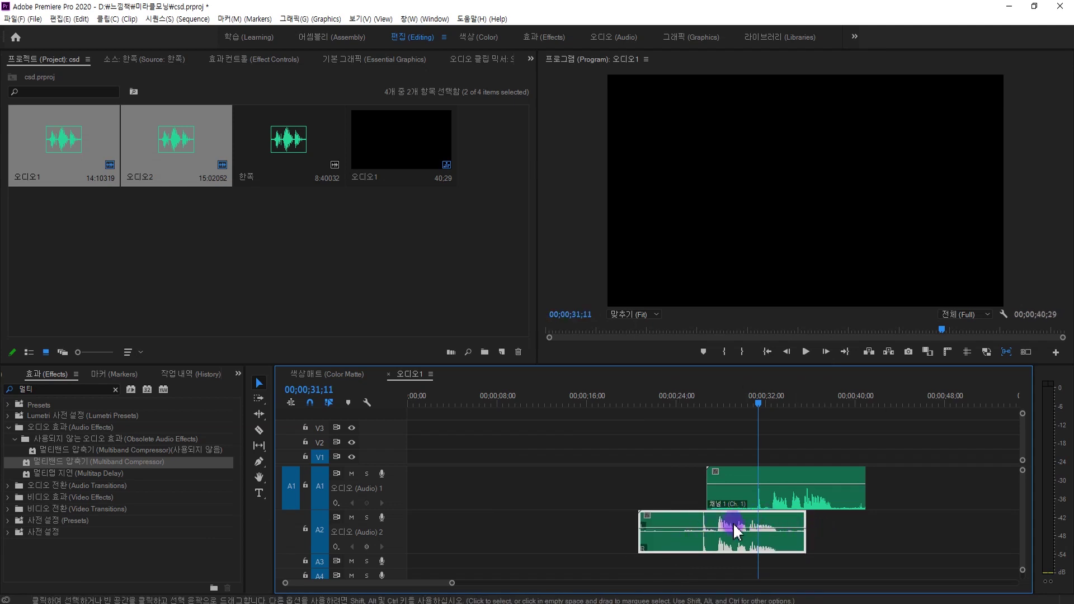
mouse_move(667, 526)
left_mouse_down()
mouse_move(752, 528)
mouse_move(671, 528)
left_mouse_up()
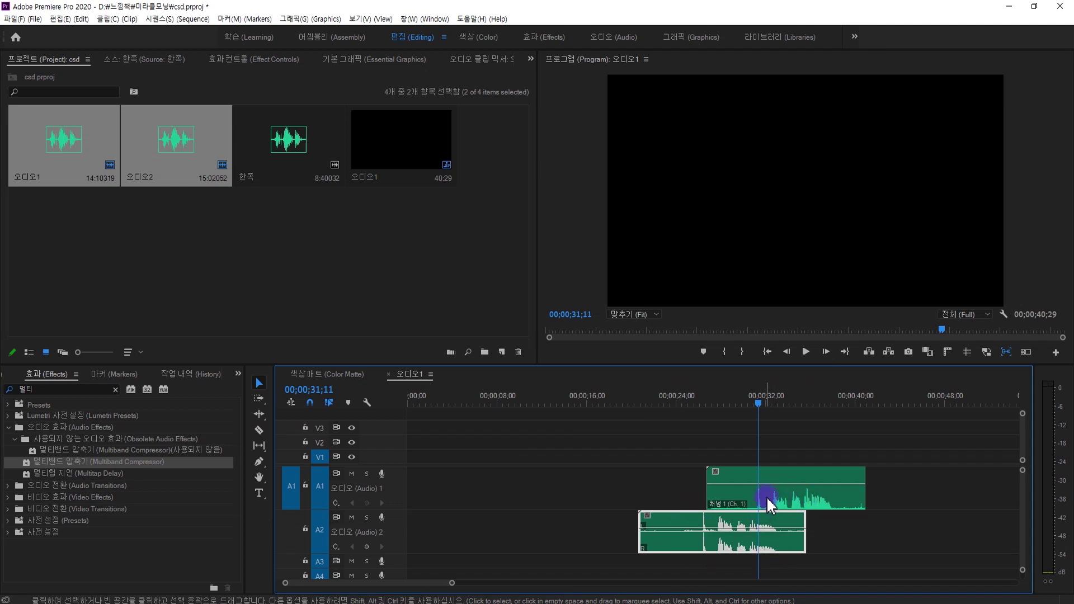
mouse_move(757, 396)
left_mouse_down()
mouse_move(704, 401)
mouse_move(758, 400)
left_mouse_up()
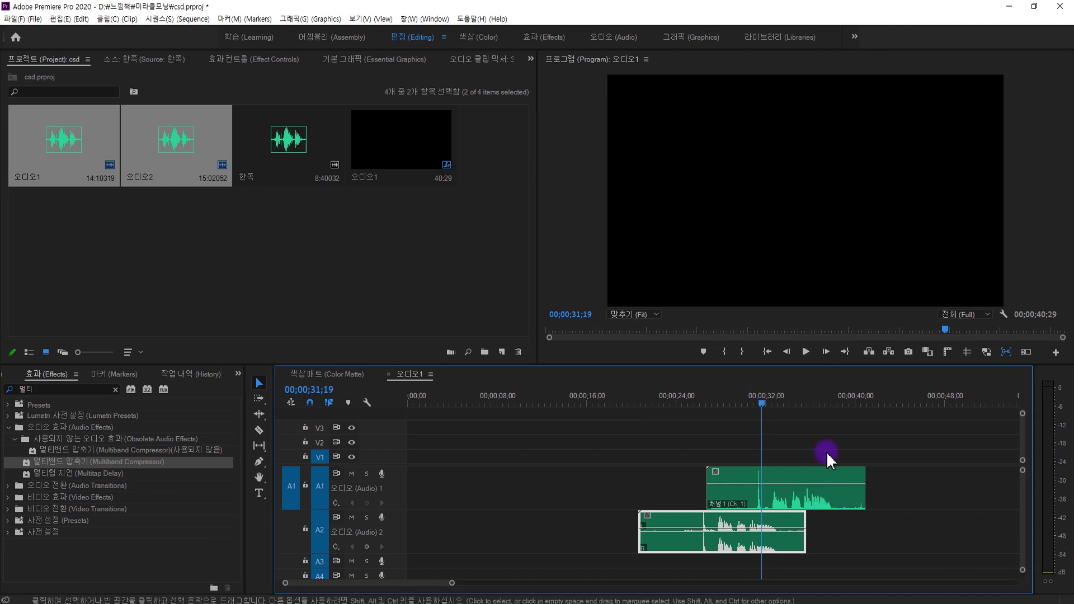
right_click(727, 491)
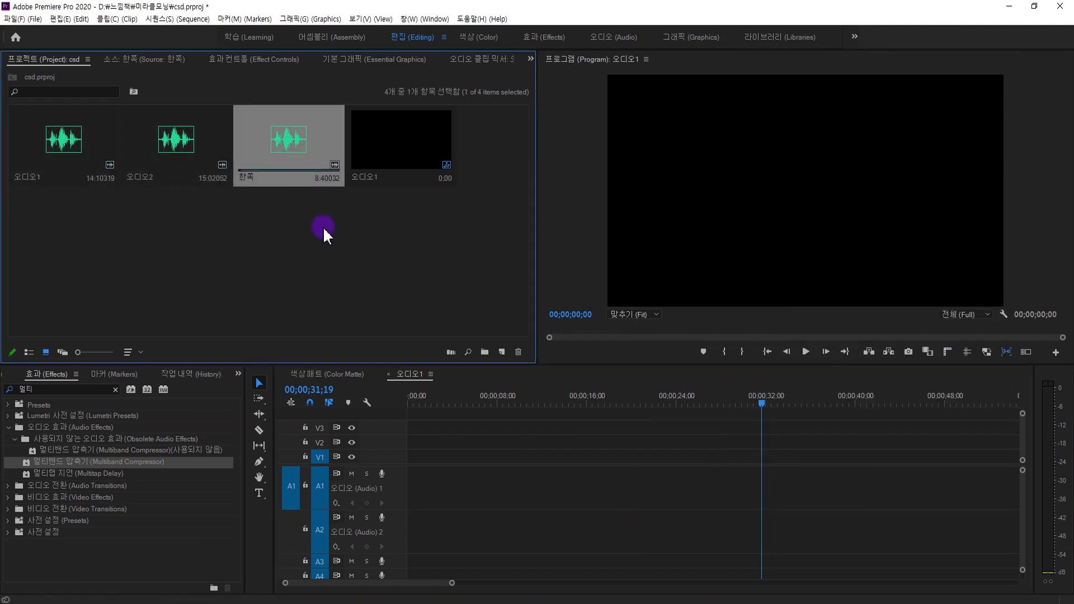
Place the 한쪽 clip on track A1 at about 7 seconds and play it back to check its channels
left_click_drag(324, 184, 494, 476)
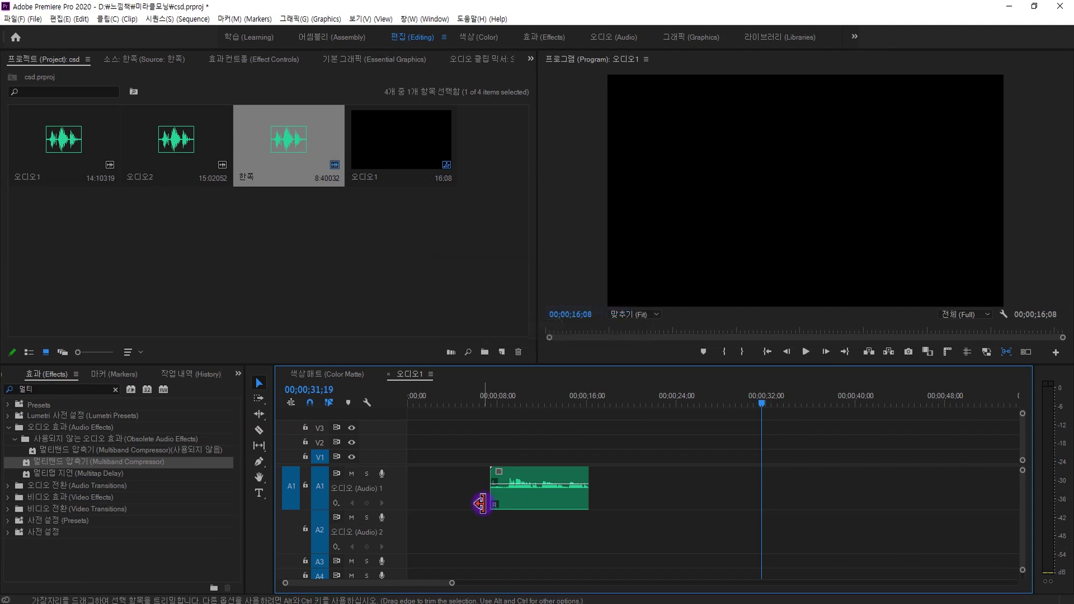
left_click(539, 507)
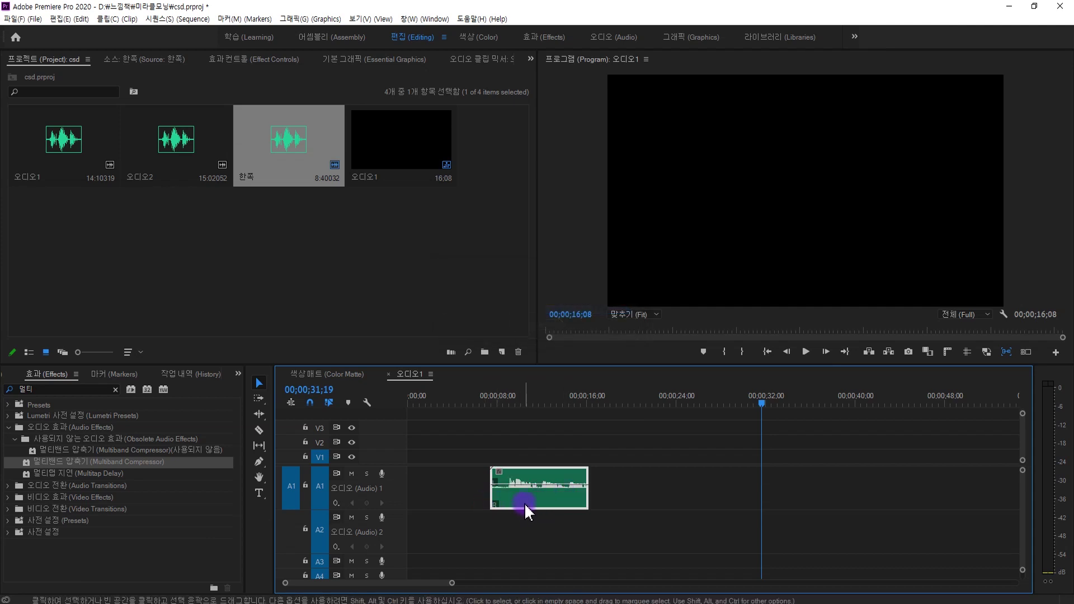
left_click(503, 400)
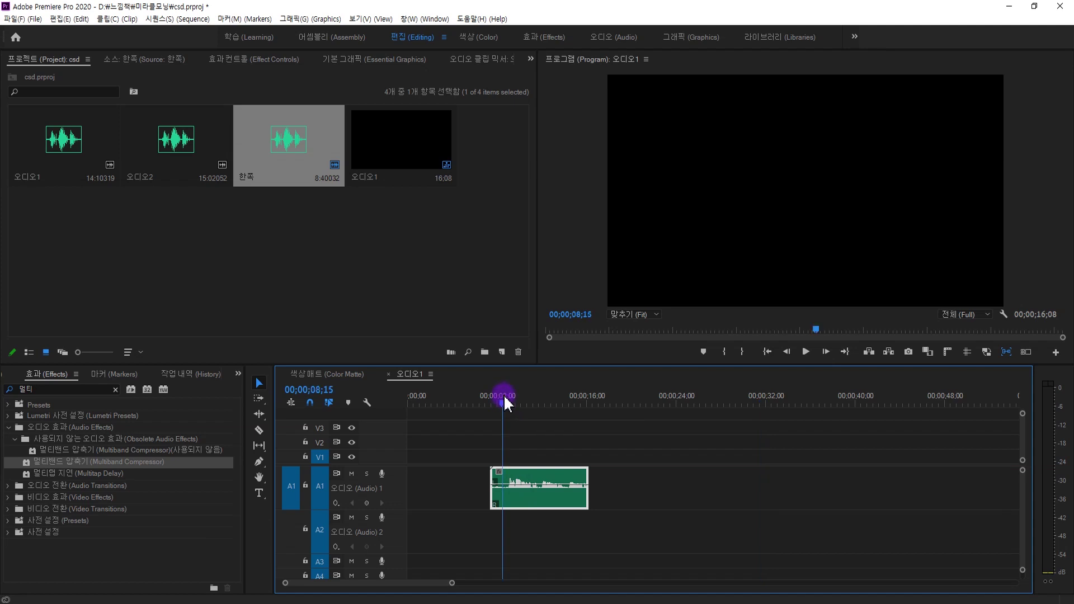
key("space")
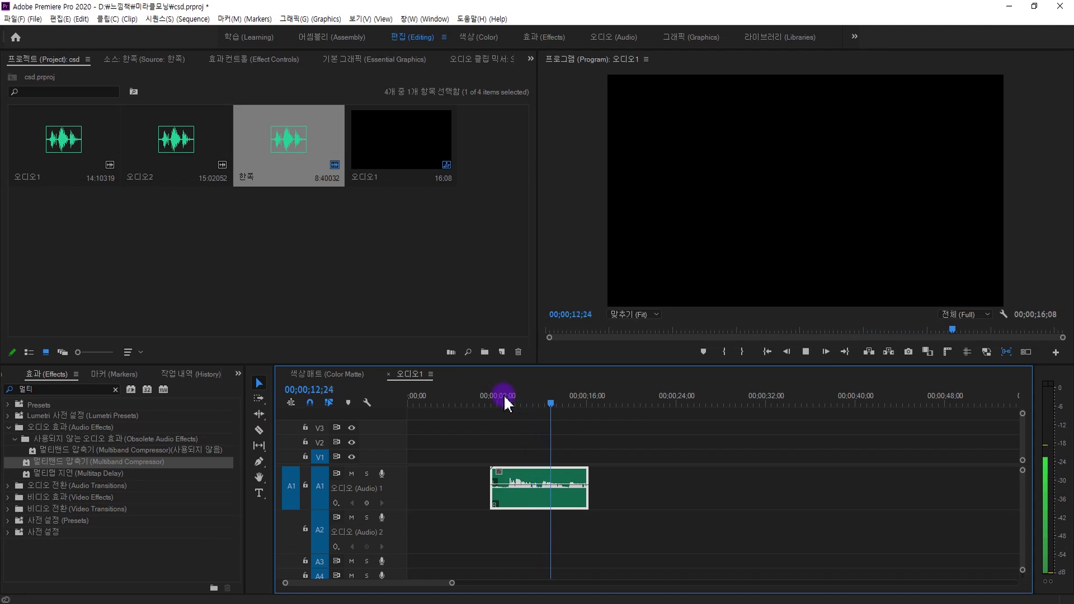
left_click(505, 399)
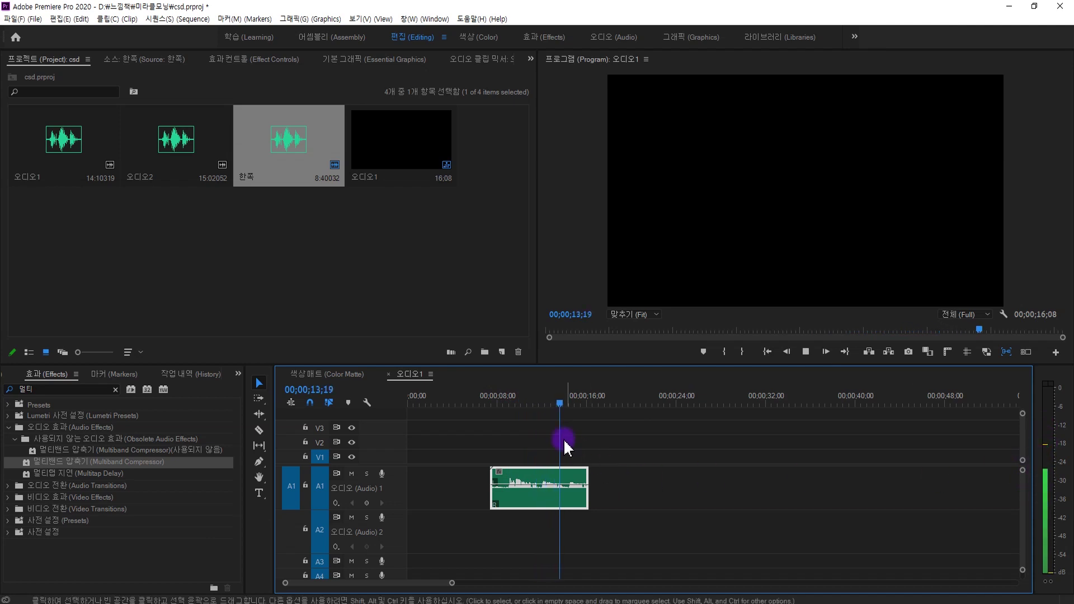
key("space")
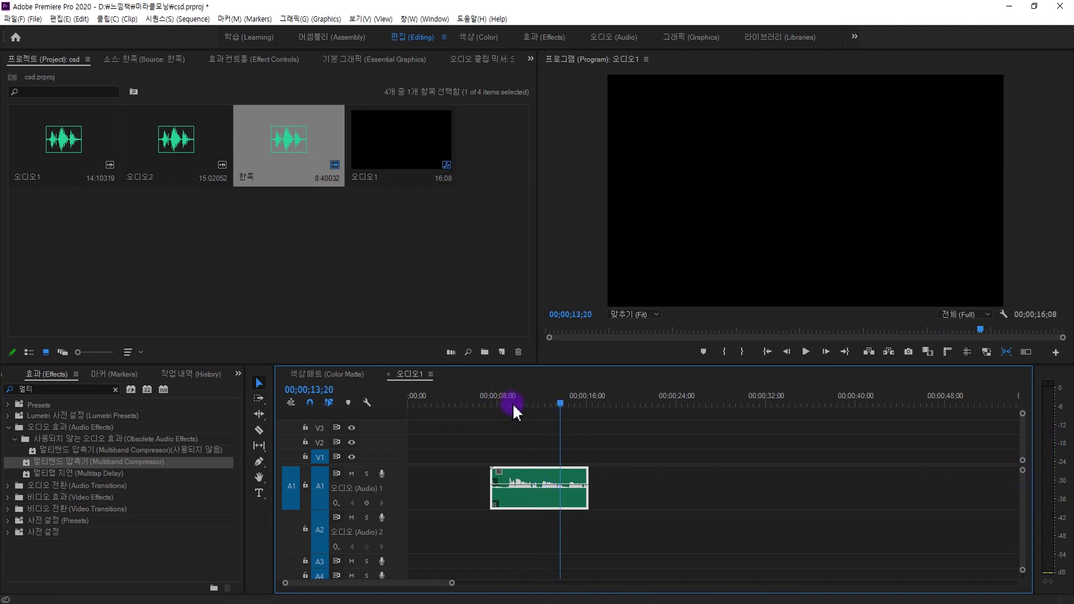
Route the left source channel to both the L and R channels of the 한쪽 clip on track A1
left_click(521, 407)
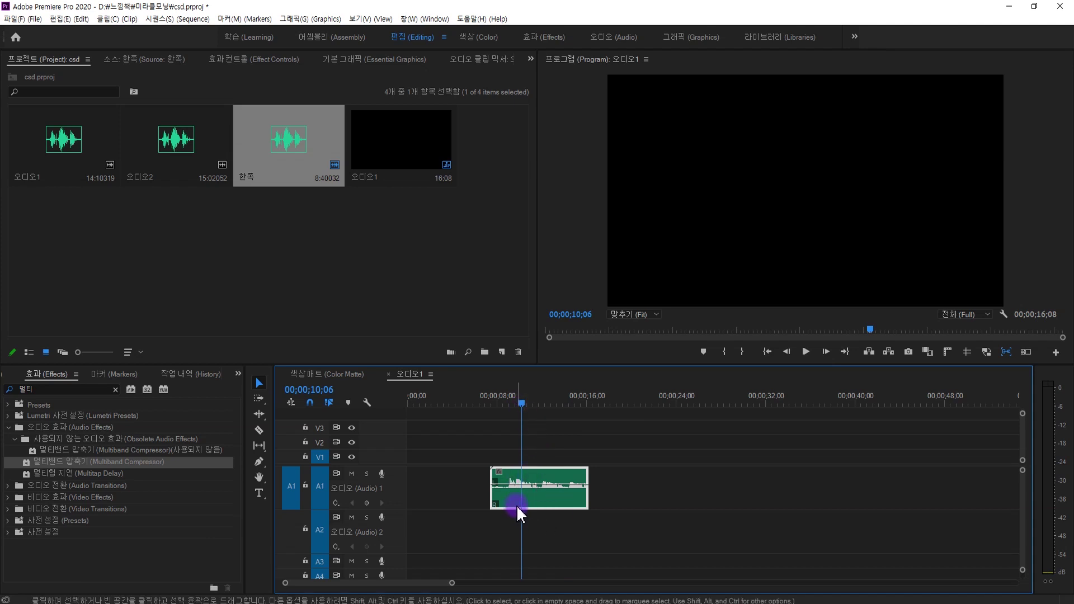
right_click(554, 475)
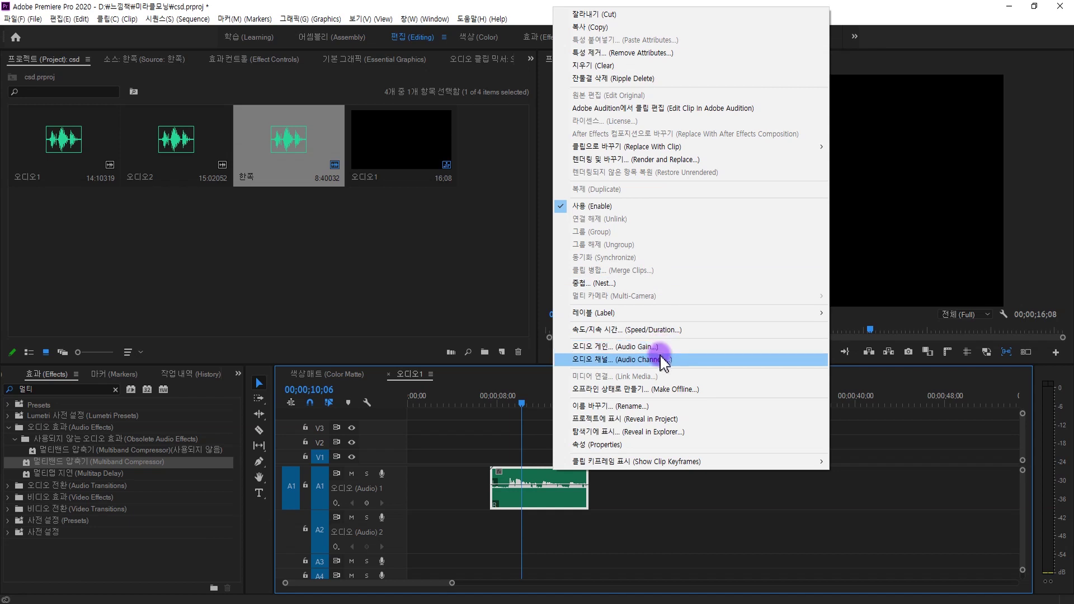
left_click(702, 360)
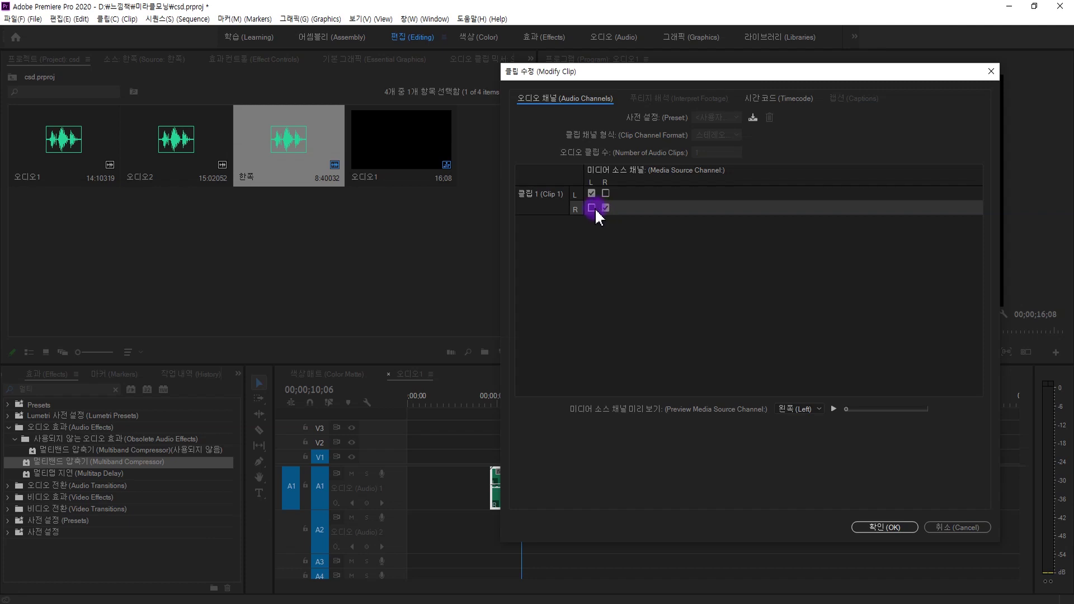
left_click(592, 208)
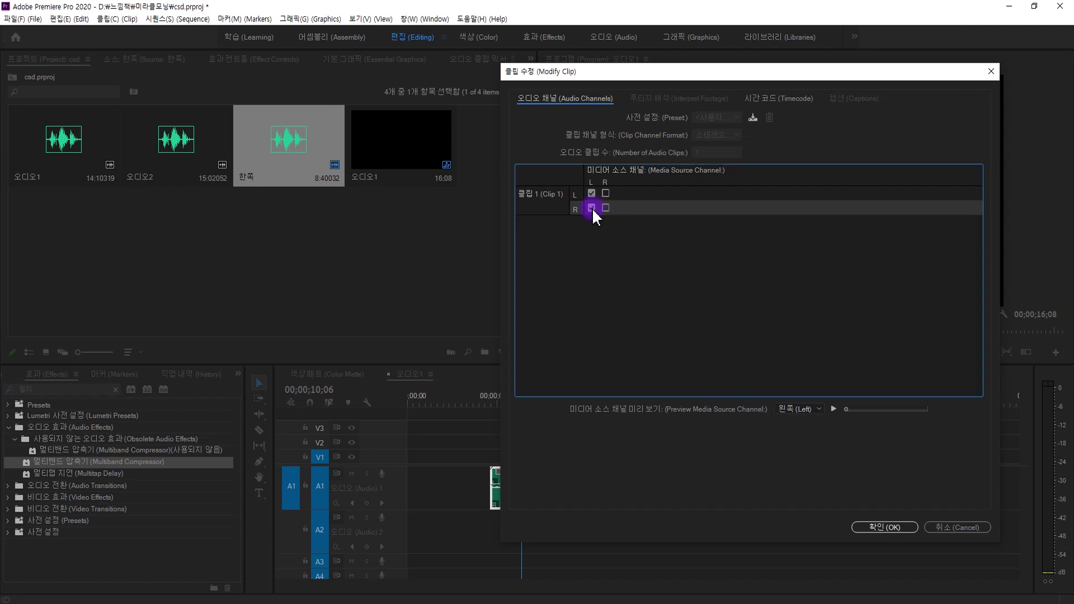
left_click(887, 523)
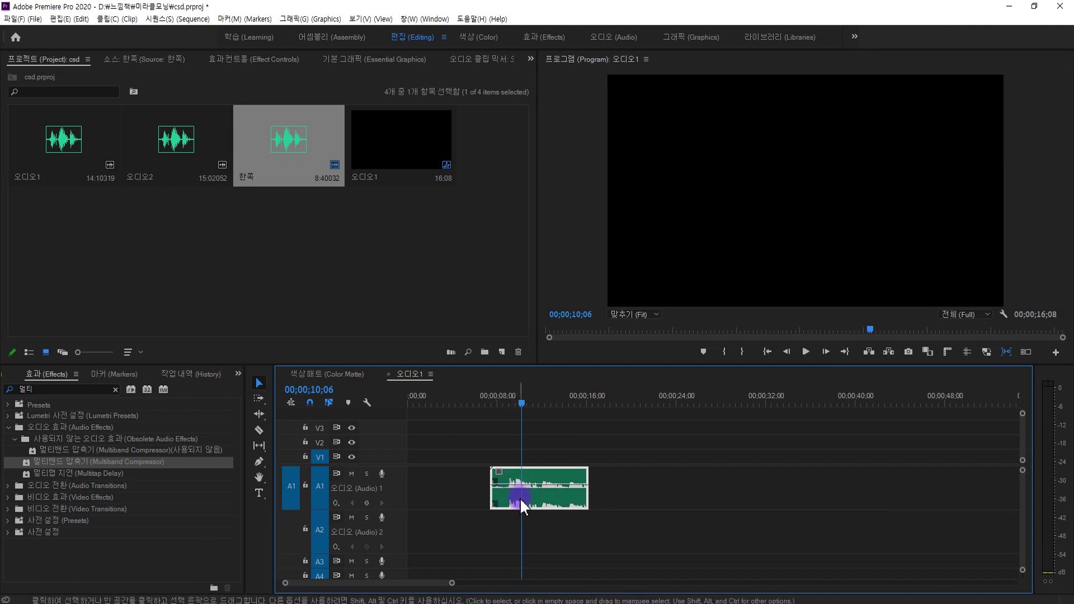
Play back the 한쪽 clip to check the sound in both channels
left_click(511, 398)
key("space")
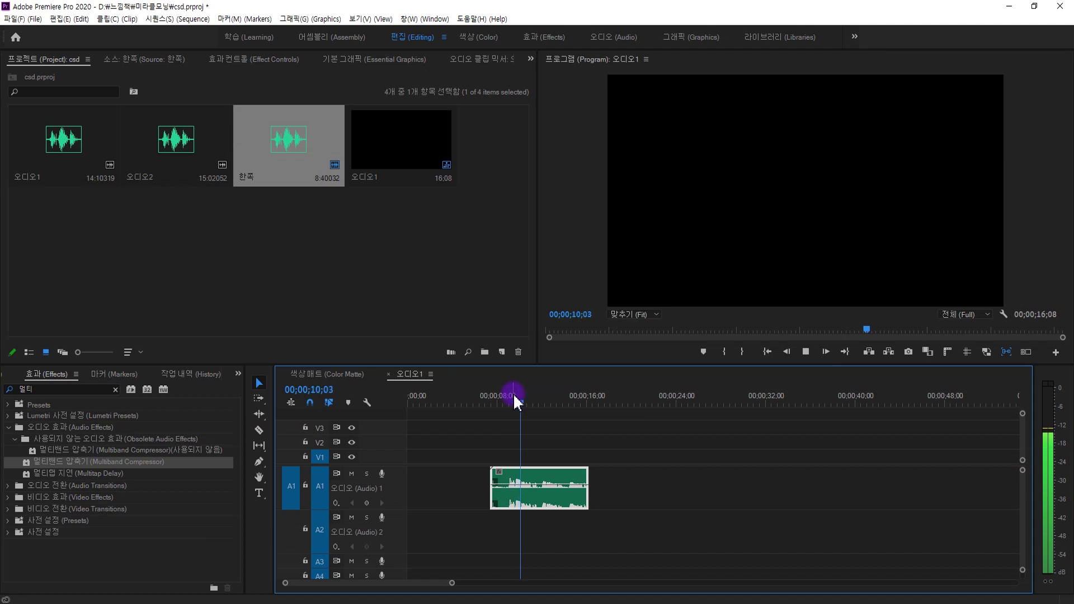
key("space")
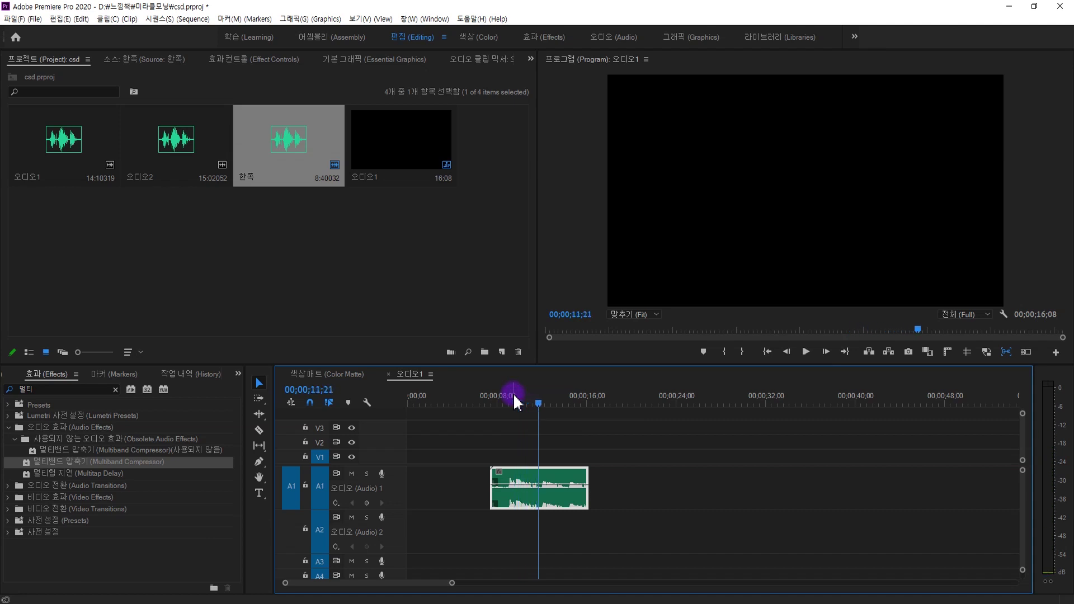
Try routing the right source channel to both the L and R channels of the 한쪽 clip and play it back
right_click(571, 487)
left_click(643, 370)
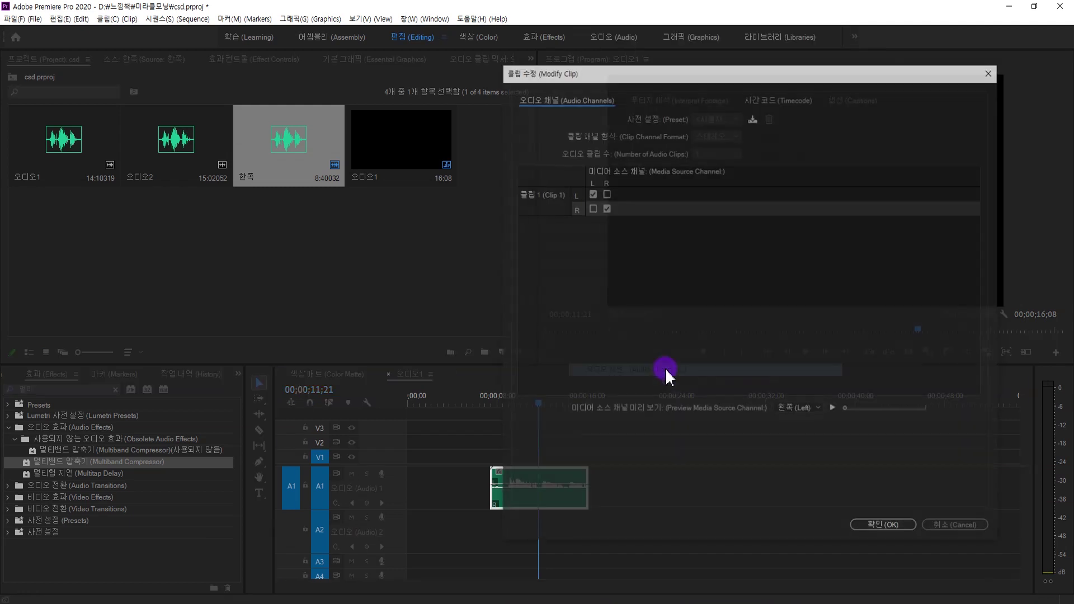
left_click_drag(568, 81, 636, 90)
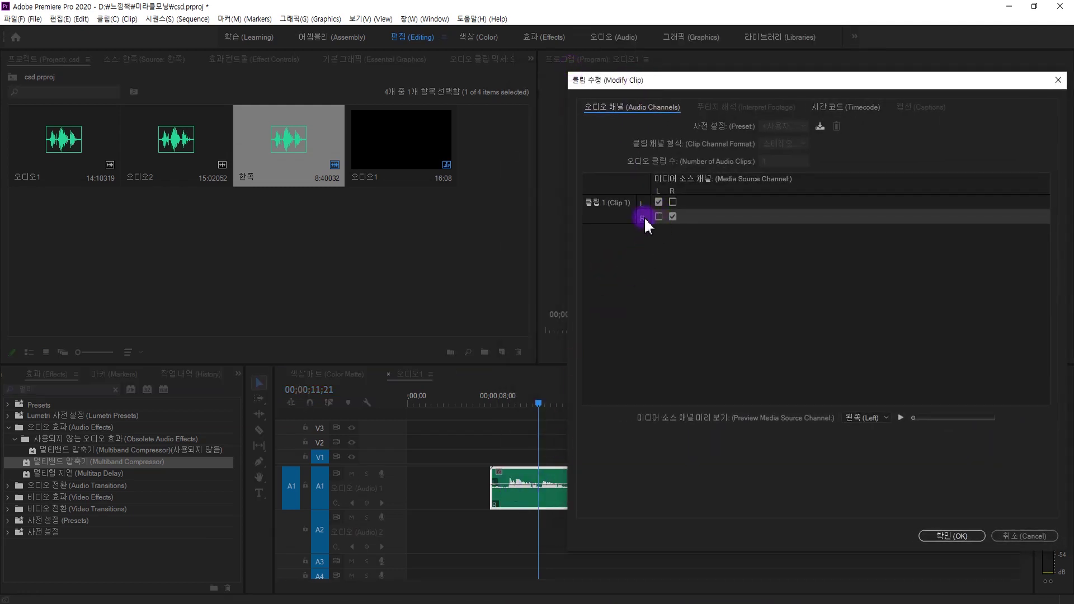
left_click(663, 222)
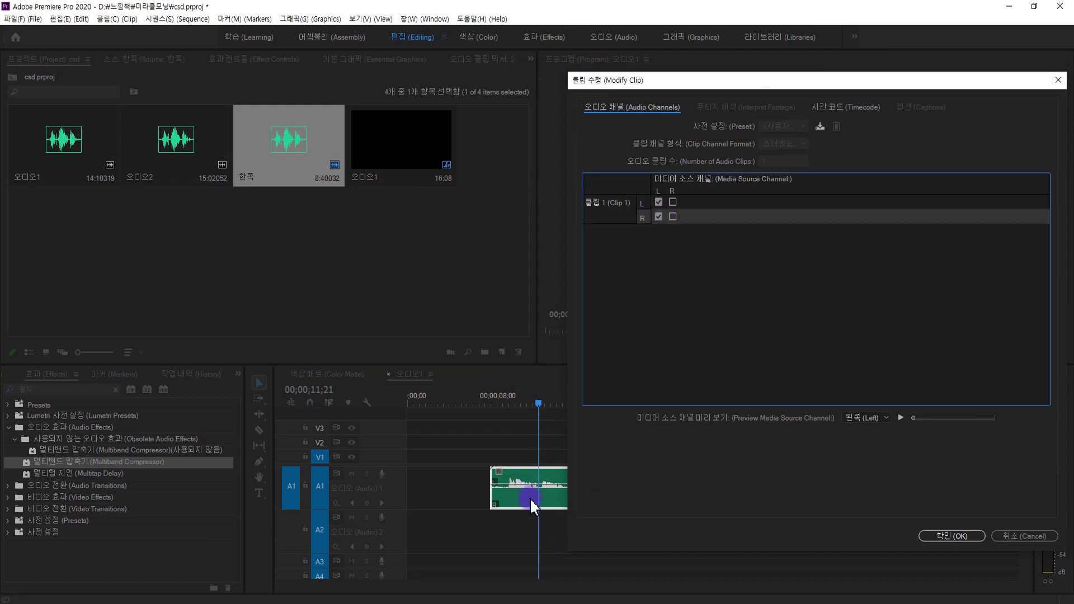
left_click(672, 202)
left_click(673, 218)
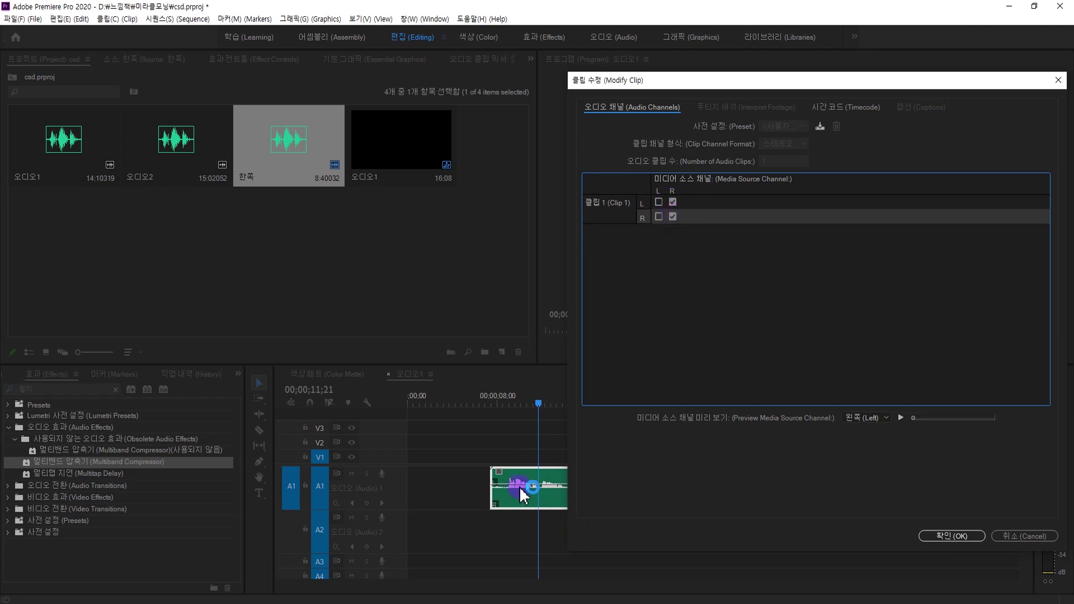
left_click(940, 537)
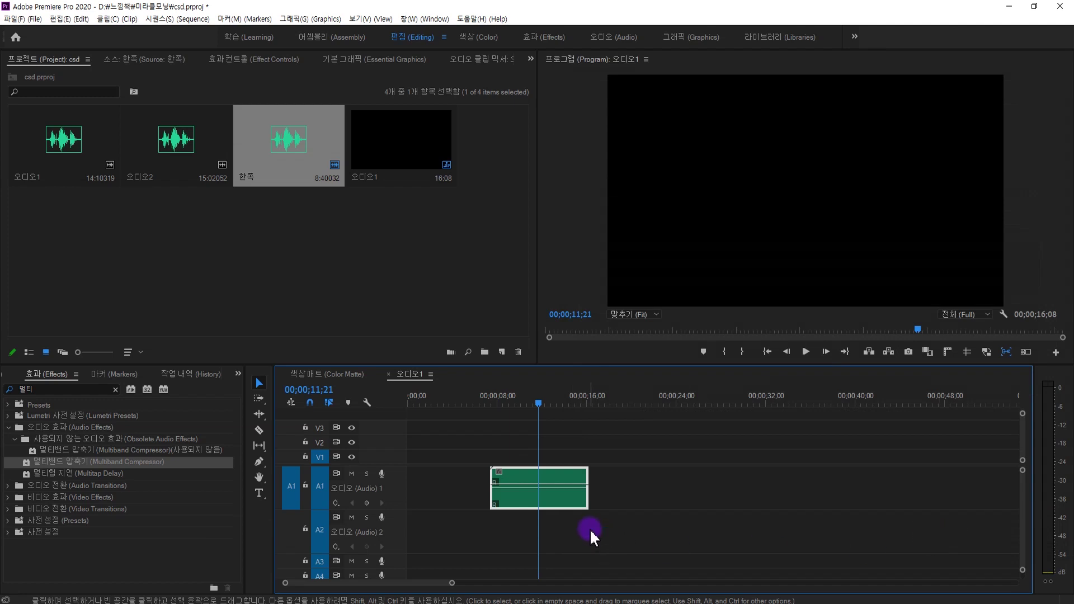
key("space")
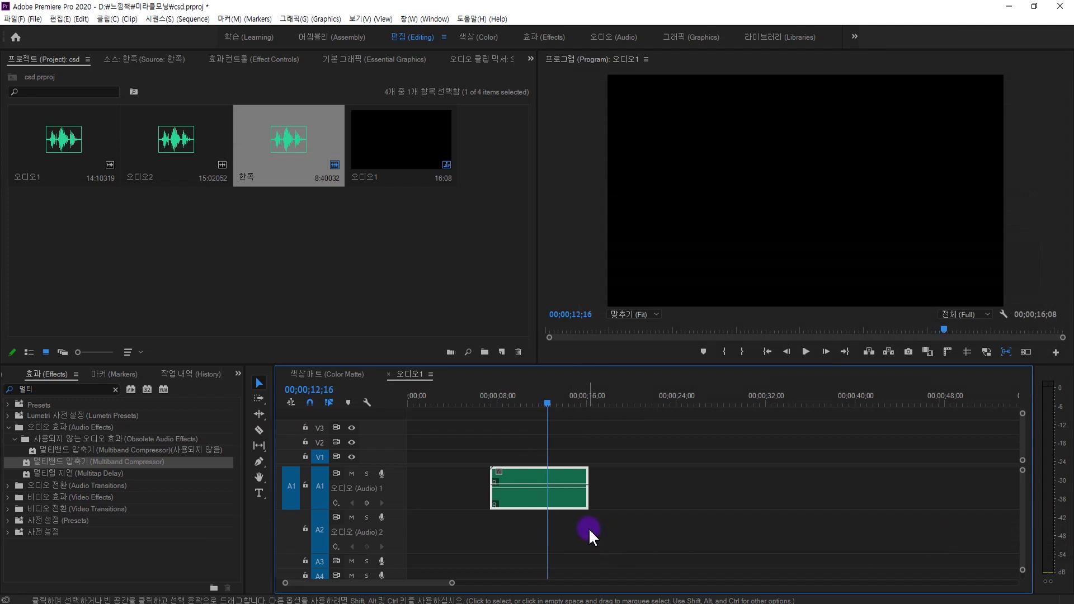
Delete the 한쪽 clip from track A1 and inspect the source clip's left and right waveforms
left_click(543, 478)
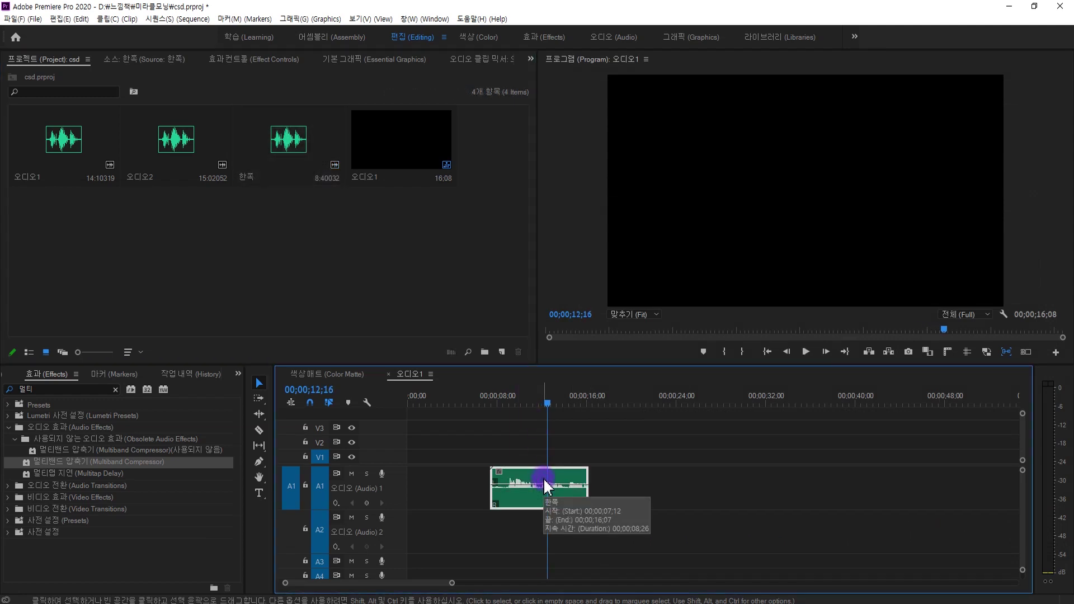
key("Delete")
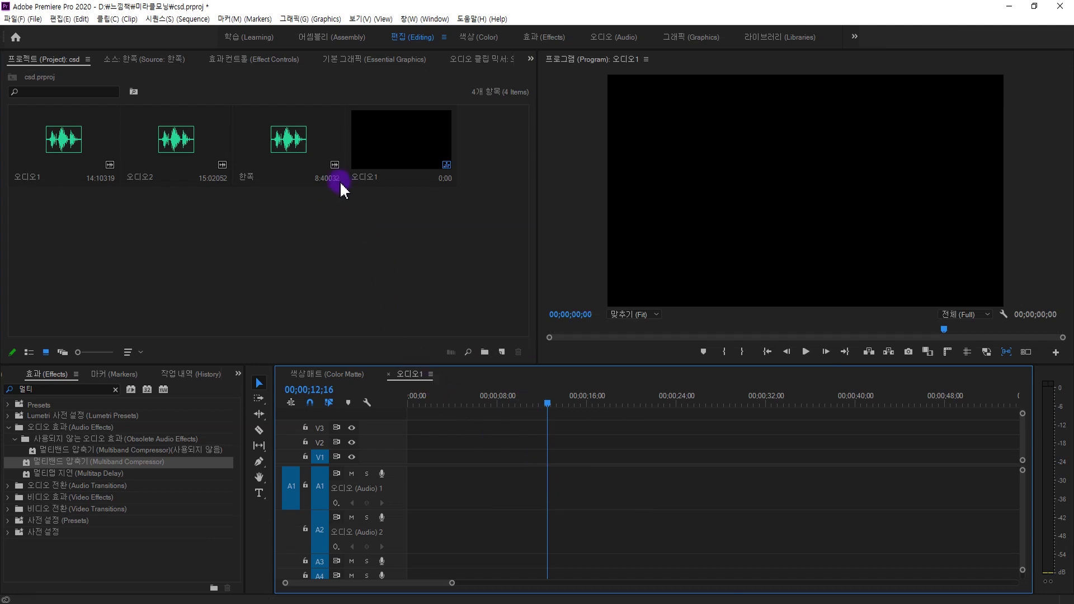
double_click(291, 149)
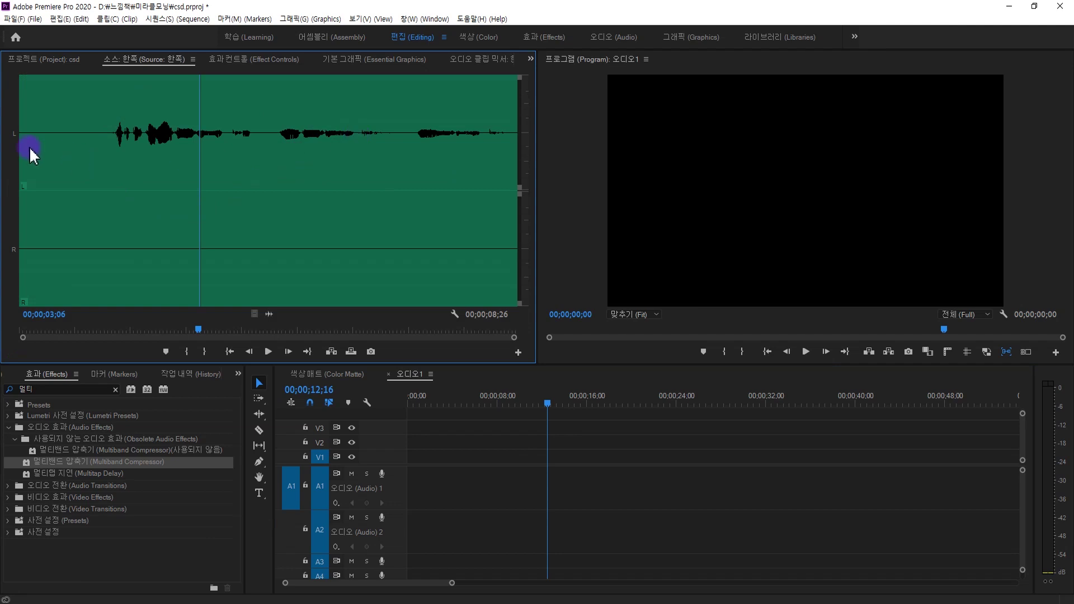
key("shift+1")
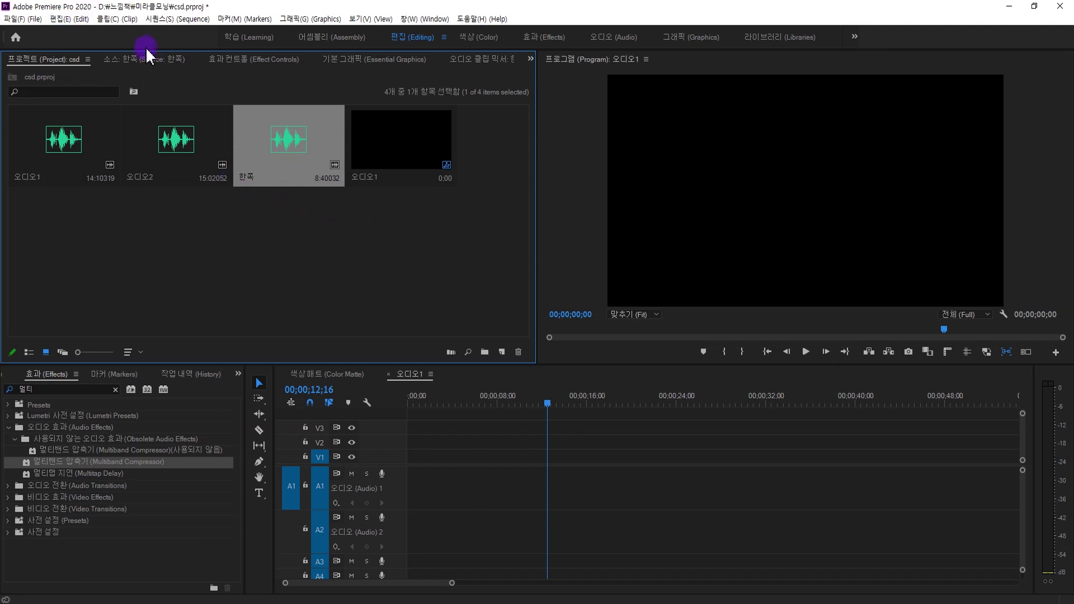
Set the 한쪽 source clip's channel format to Mono, with the left source channel feeding its single channel
left_click(117, 19)
mouse_move(161, 105)
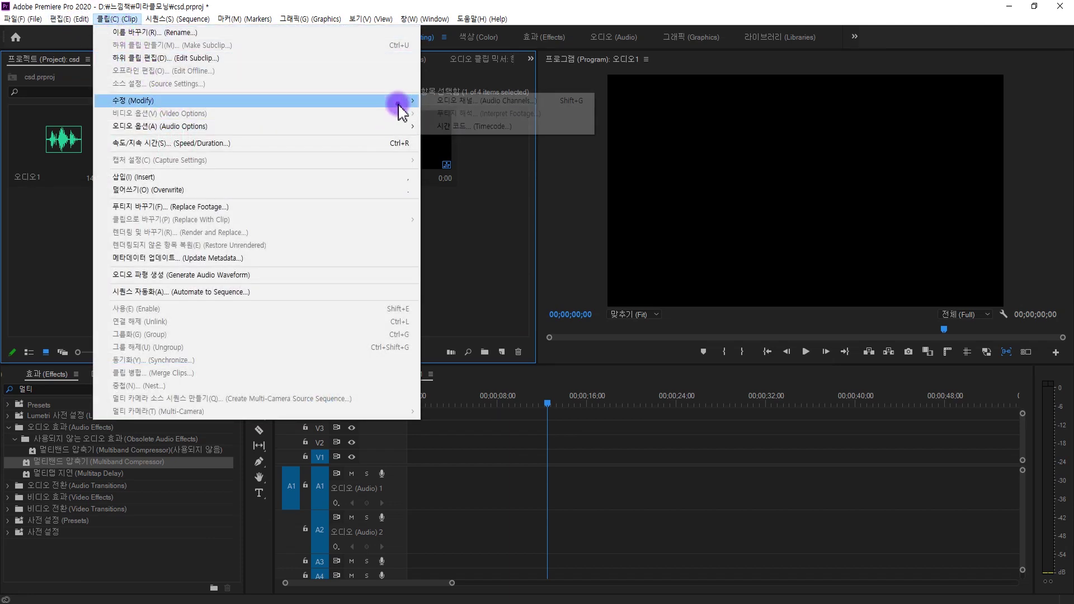
left_click(565, 103)
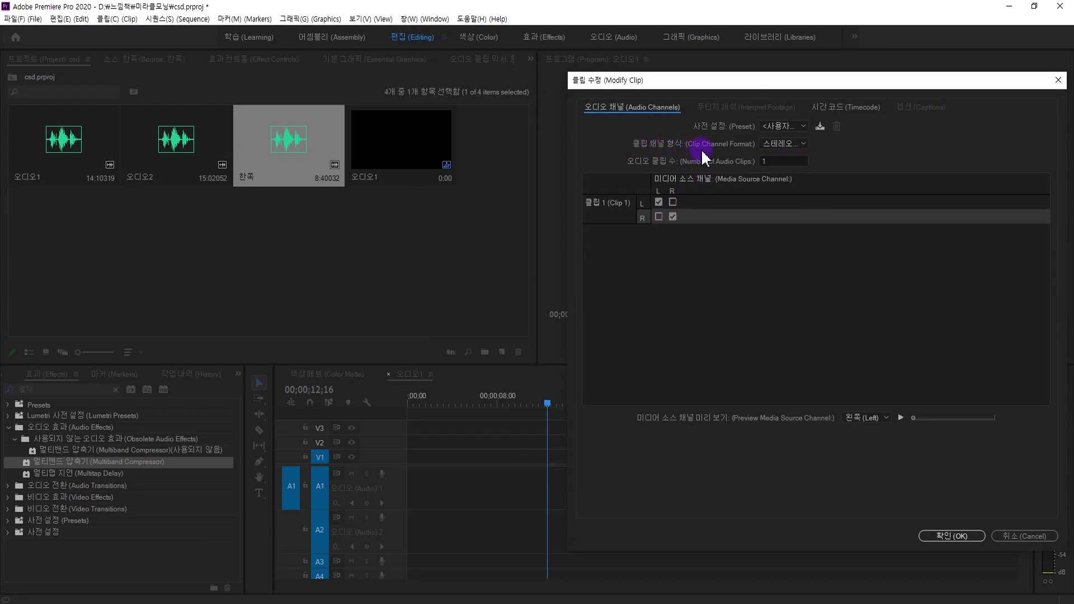
left_click(775, 145)
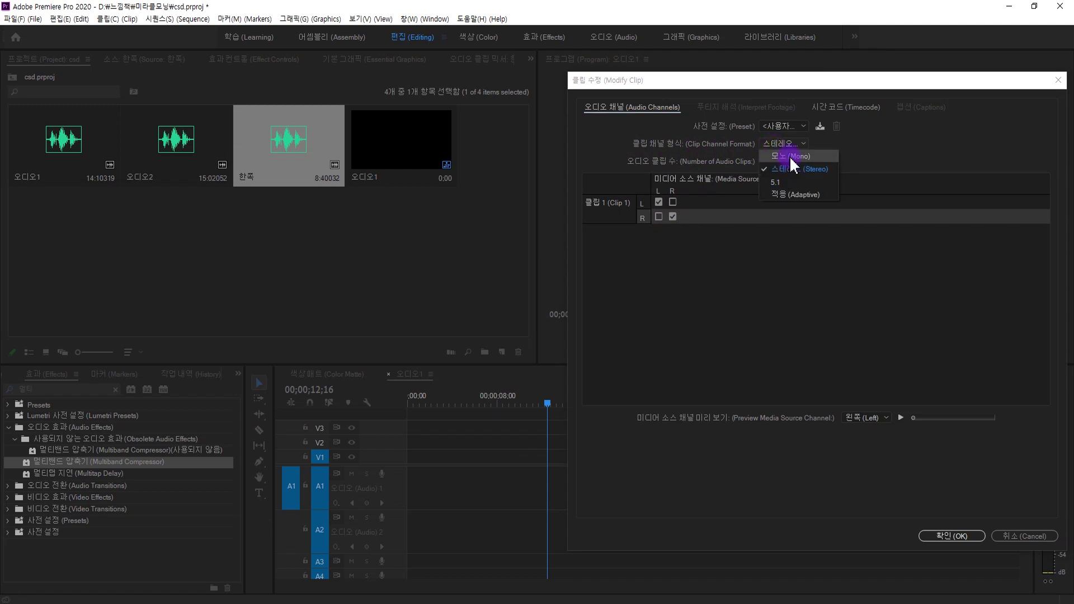
left_click(790, 156)
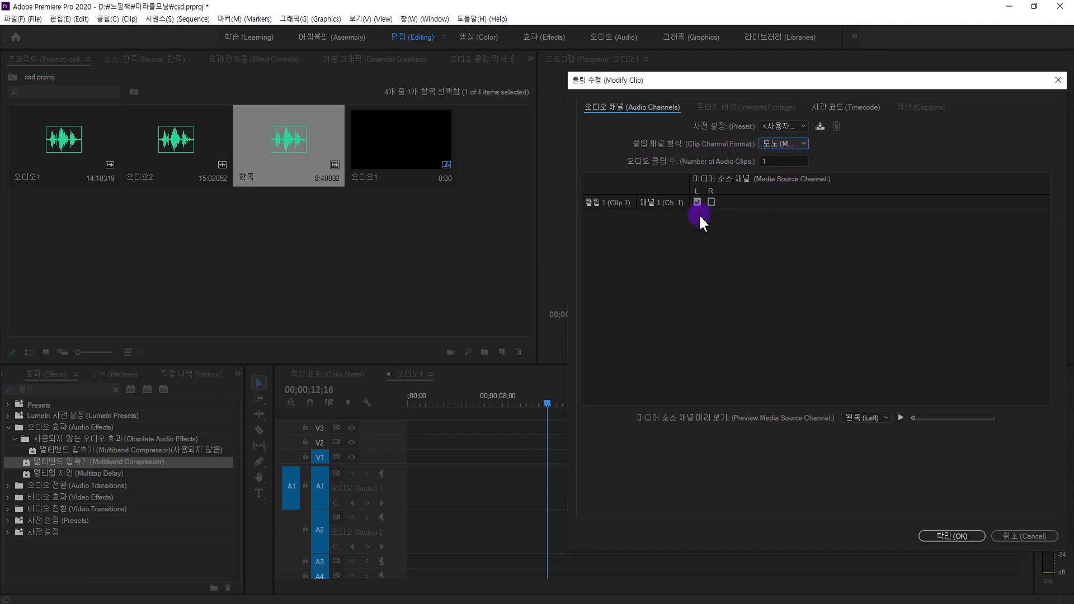
left_click(965, 534)
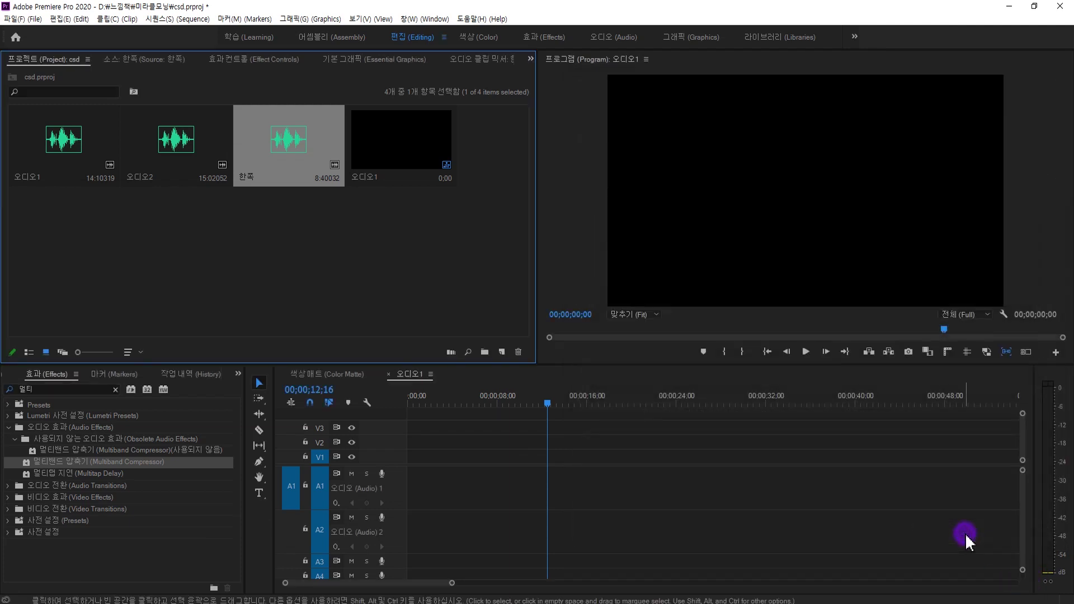
Place the mono 한쪽 clip on track A1 at about 7 seconds and play it back to check its channels
left_click_drag(311, 168, 491, 499)
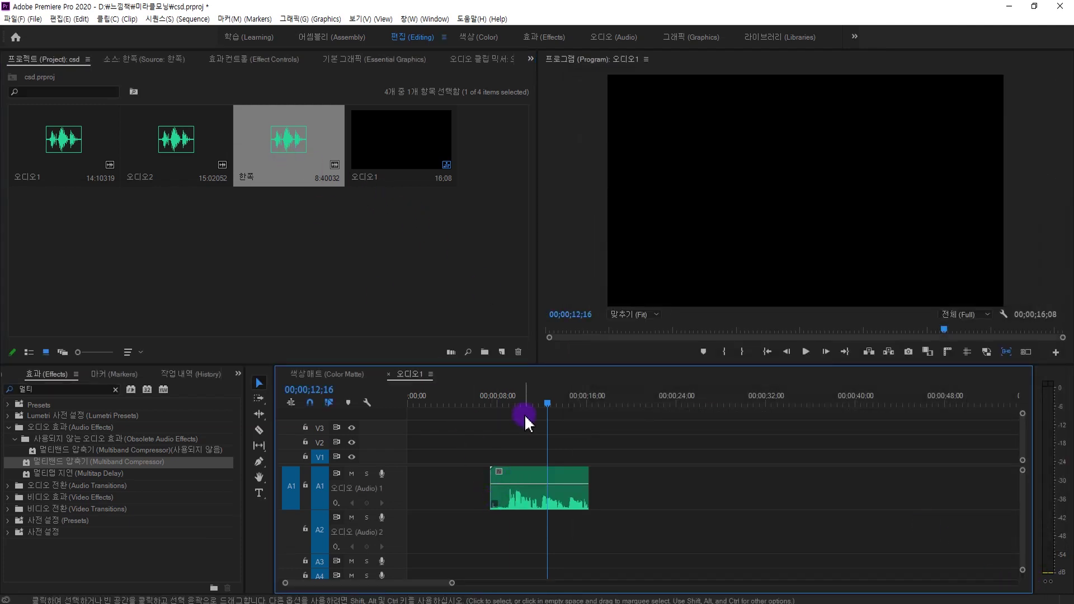
left_click(522, 400)
key("space")
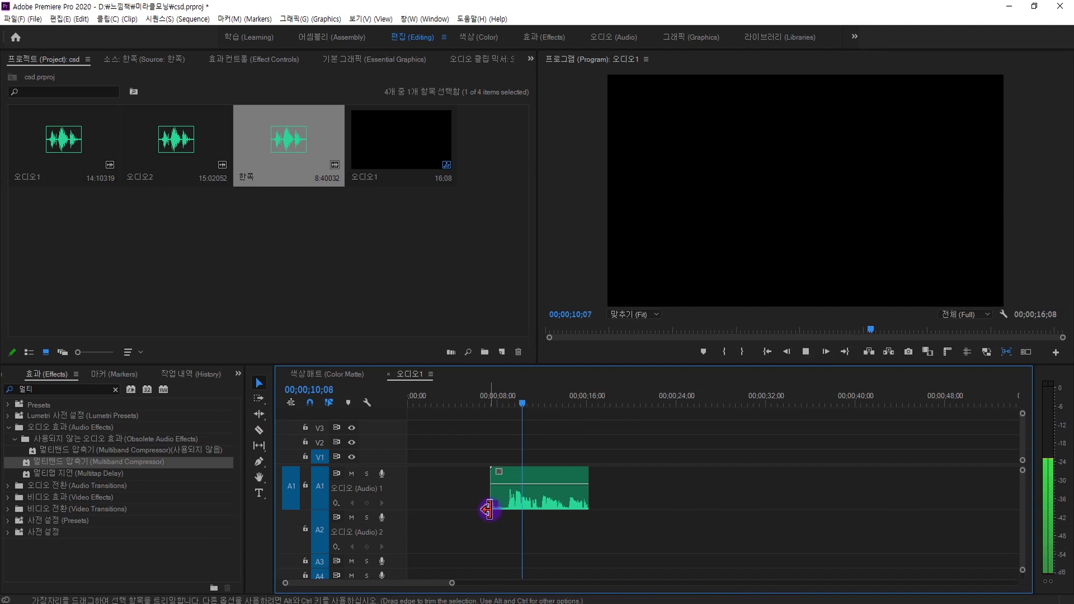
key("space")
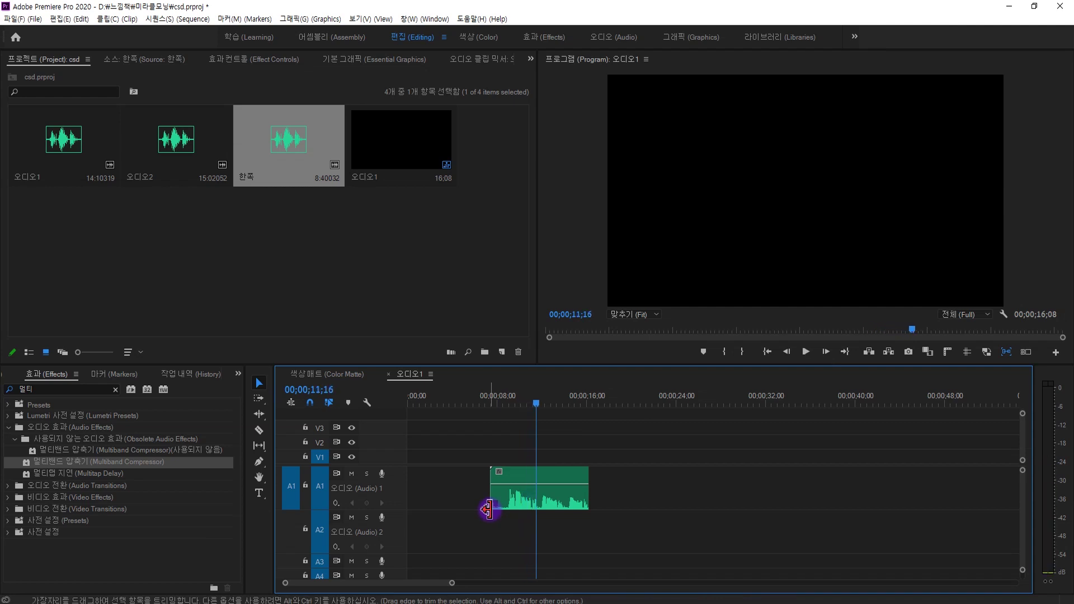
Replace the 한쪽 clip on track A1 with 오디오2 at about 9 seconds and play its loud section
left_click(540, 494)
key("Delete")
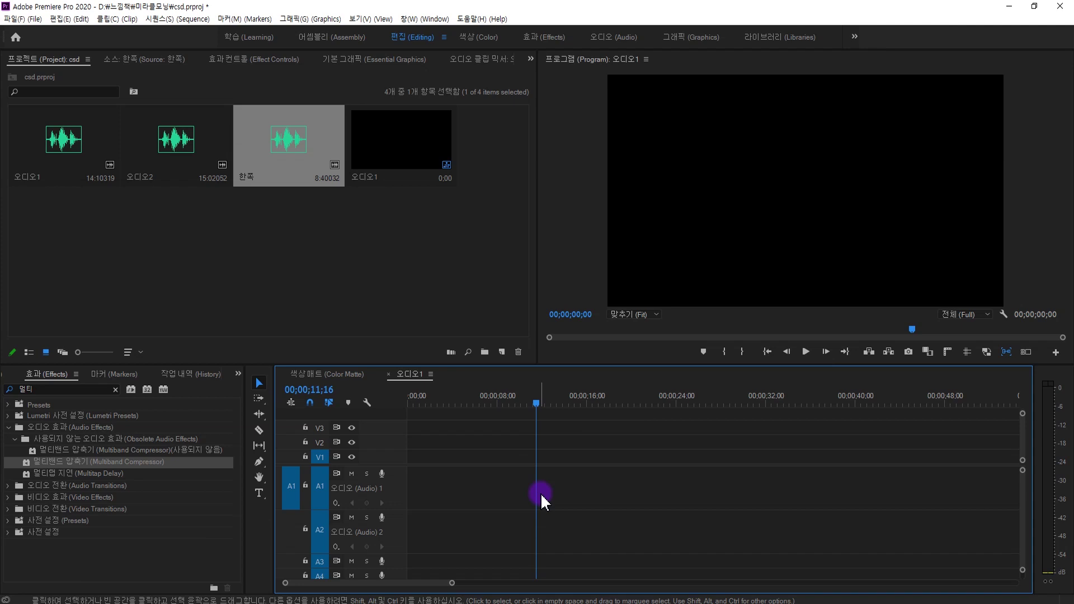
left_click(153, 150)
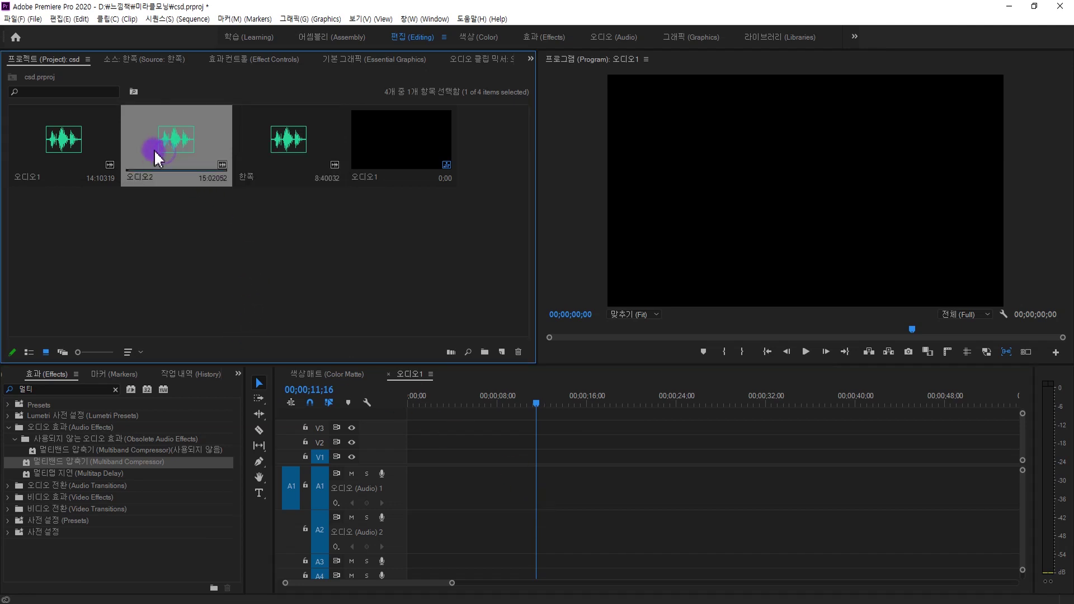
left_click_drag(154, 149, 512, 499)
left_click(575, 402)
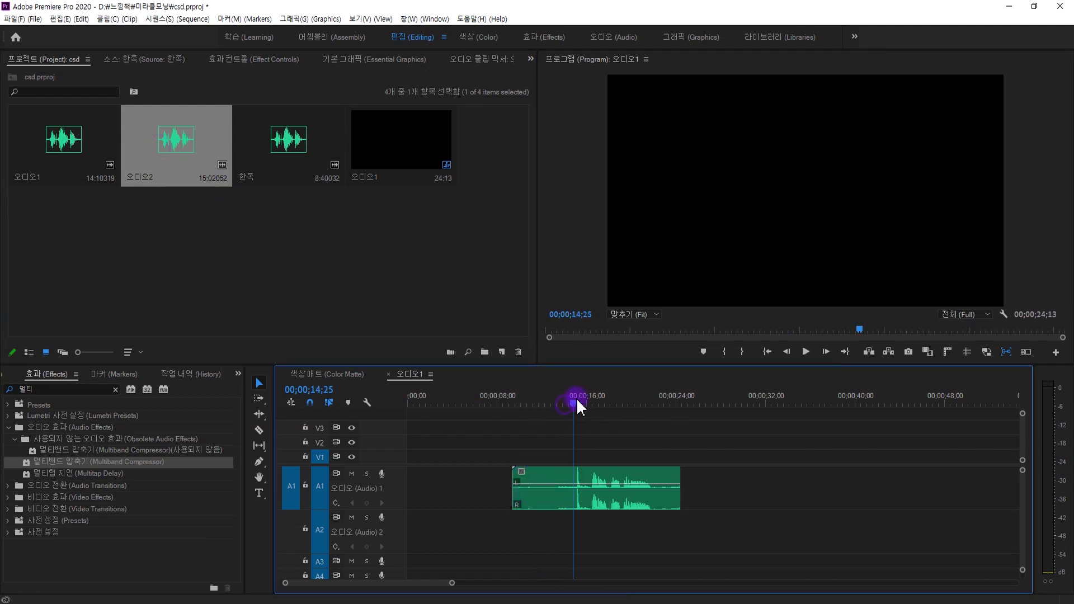
key("space")
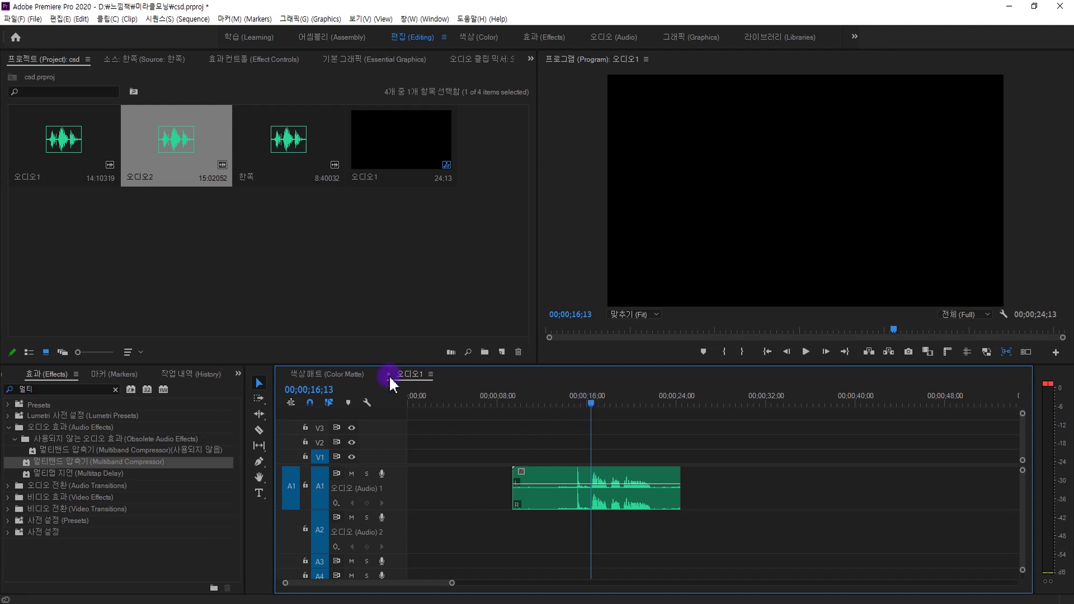
Apply the current Multiband Compressor effect, not the obsolete version, to the 오디오2 clip and show its effect settings
left_click(83, 387)
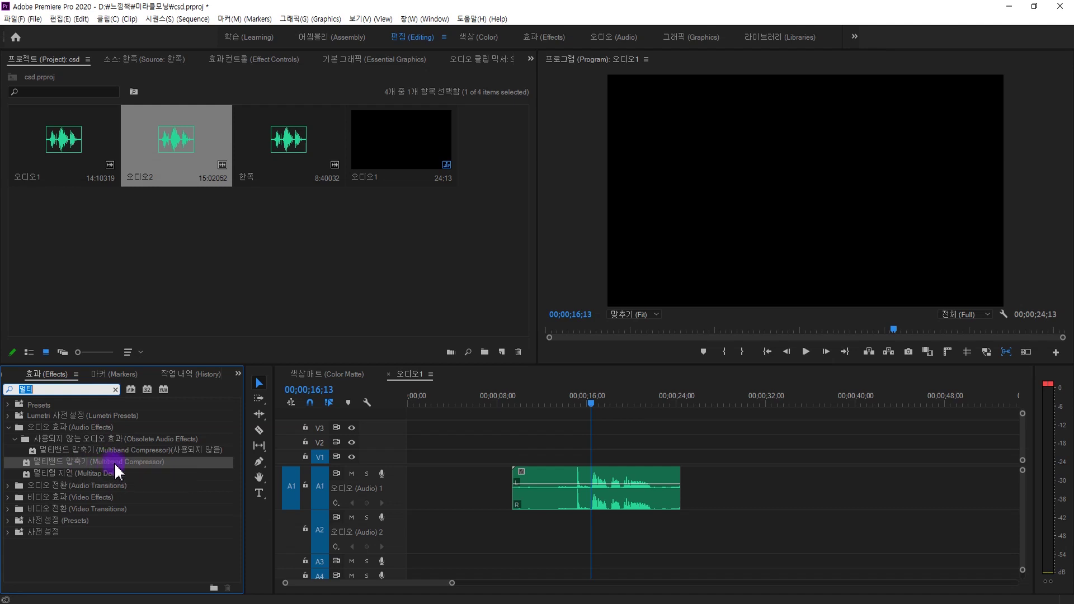
left_click(596, 492)
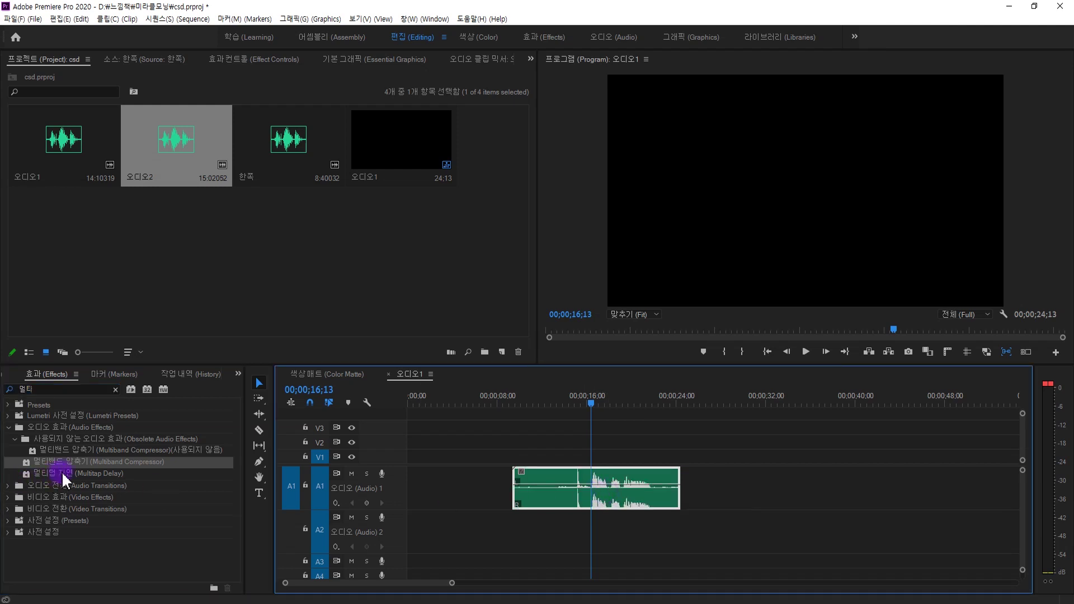
left_click_drag(74, 467, 634, 492)
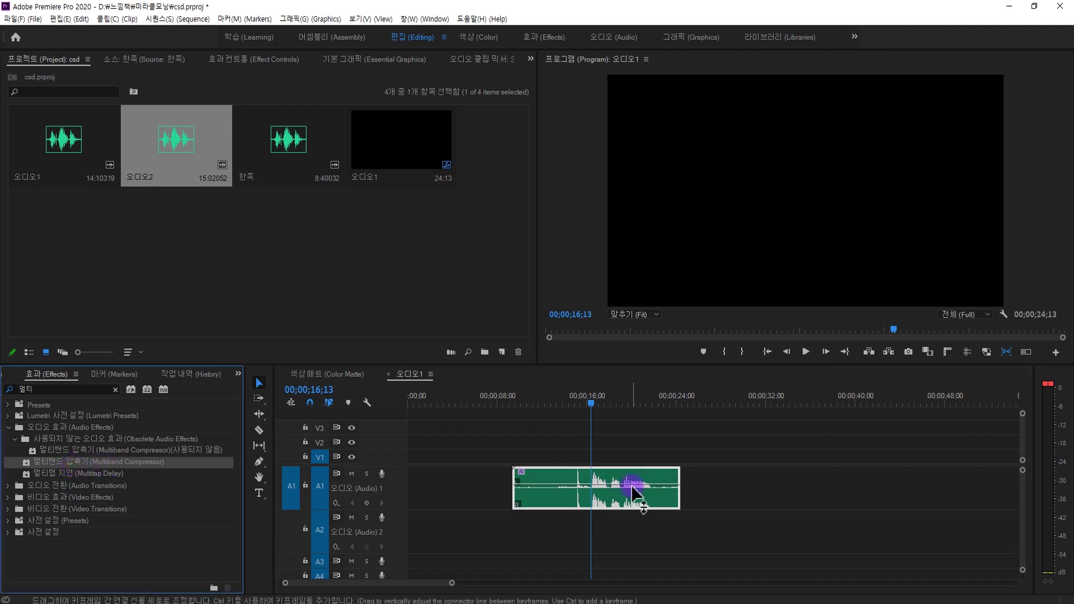
left_click(259, 62)
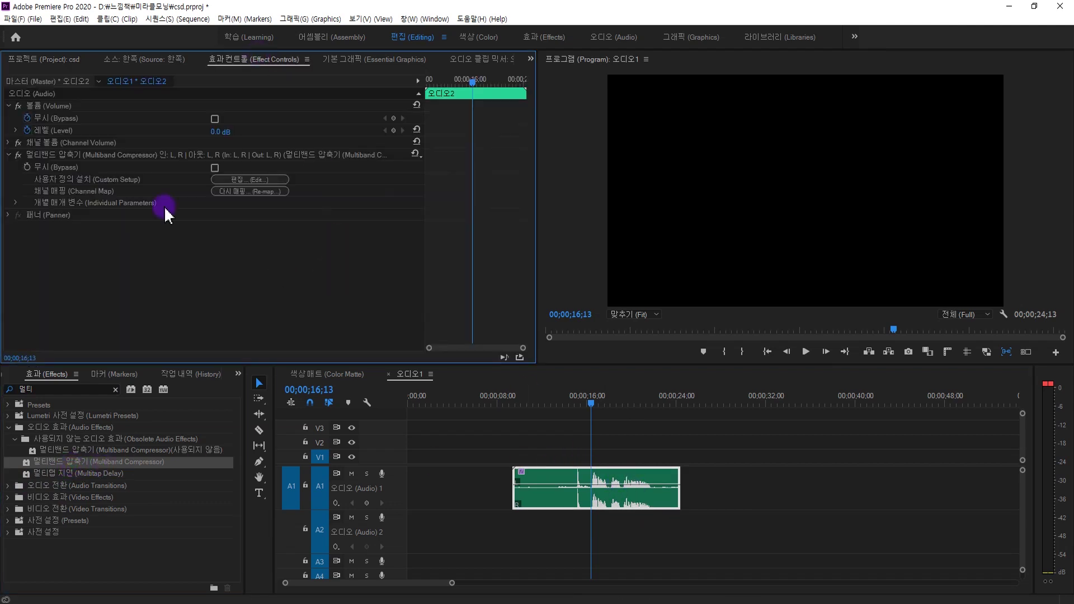
Open the custom setup of the Multiband Compressor on the 오디오2 clip and choose the 브로드캐스트 (Broadcast) preset
left_click(66, 156)
left_click(84, 182)
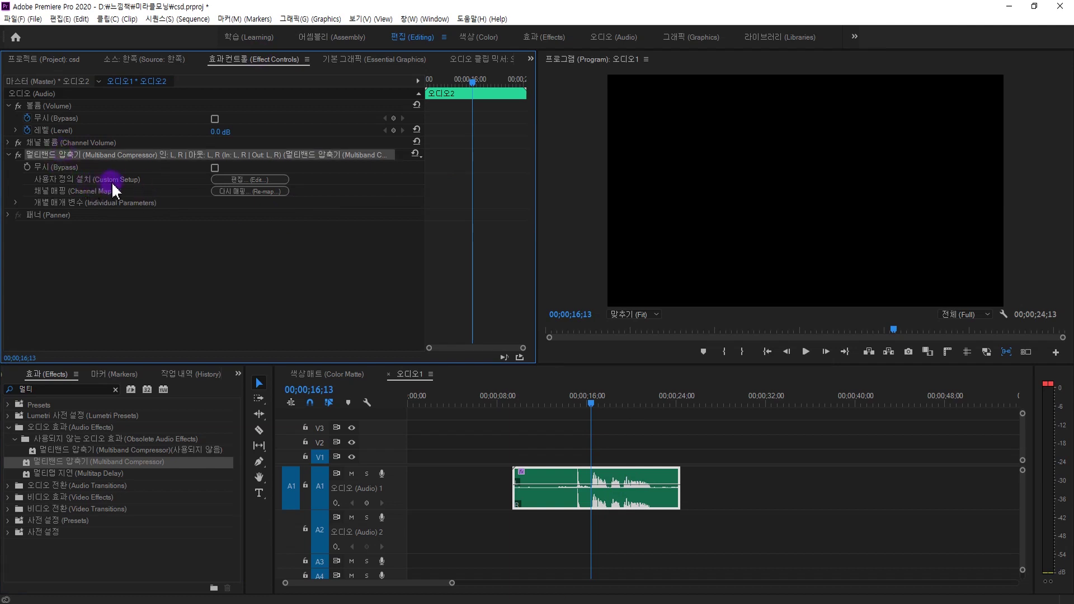
left_click(234, 180)
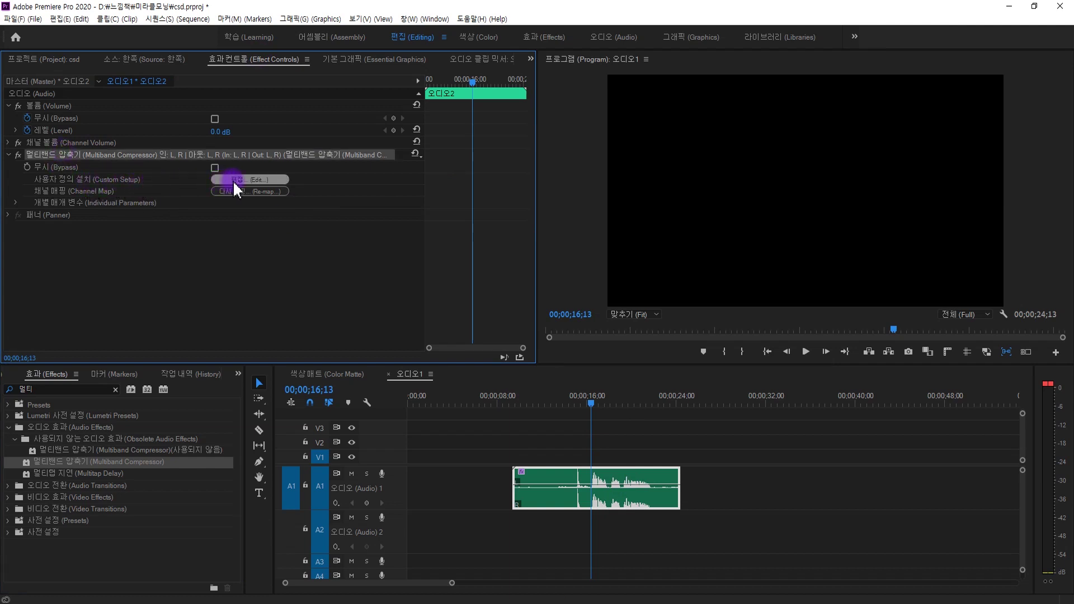
left_click(278, 179)
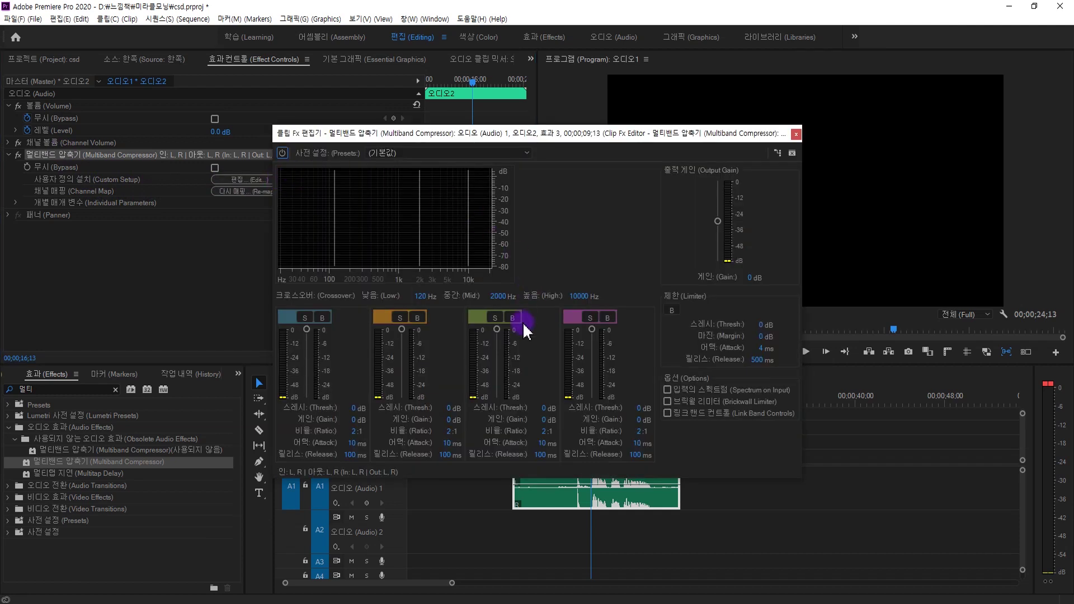
left_click(513, 316)
left_click(430, 153)
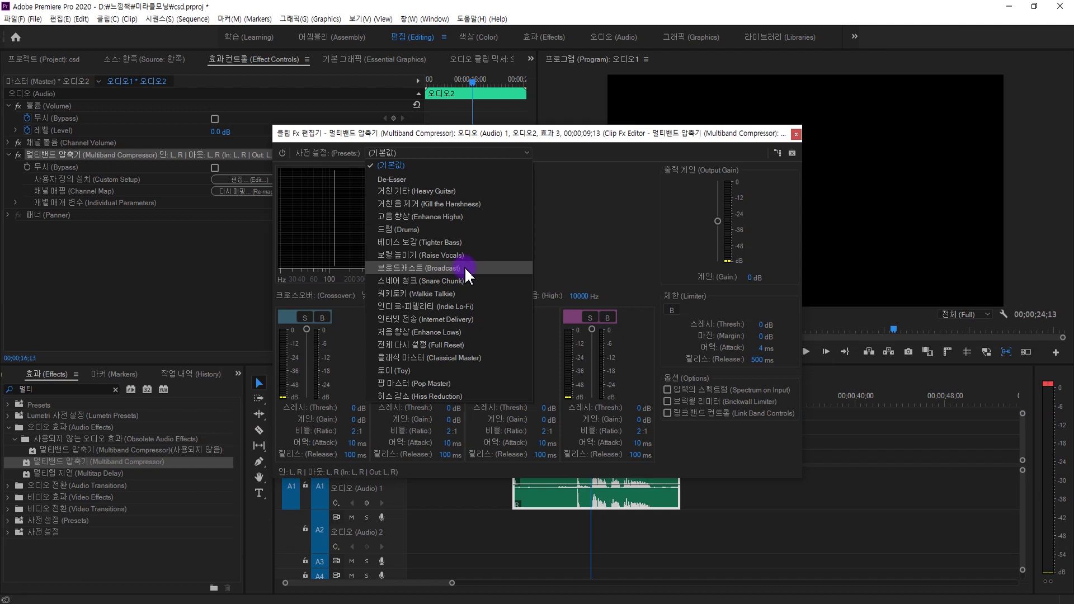
left_click(468, 267)
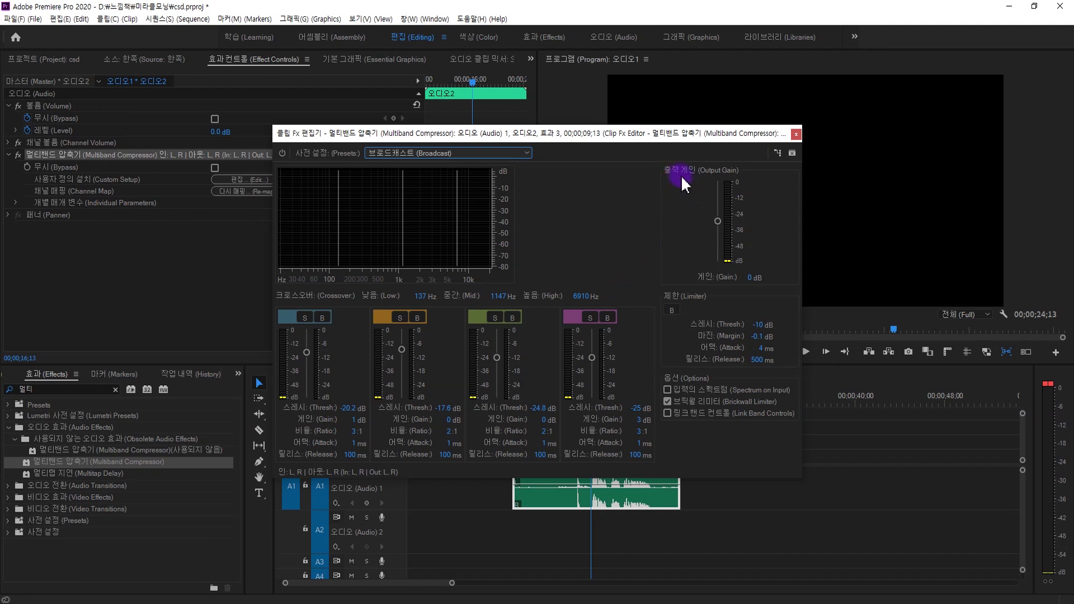
Lower the compressor's output gain to -3 dB, raise it again, and close the clip effect editor
left_click_drag(718, 222, 720, 228)
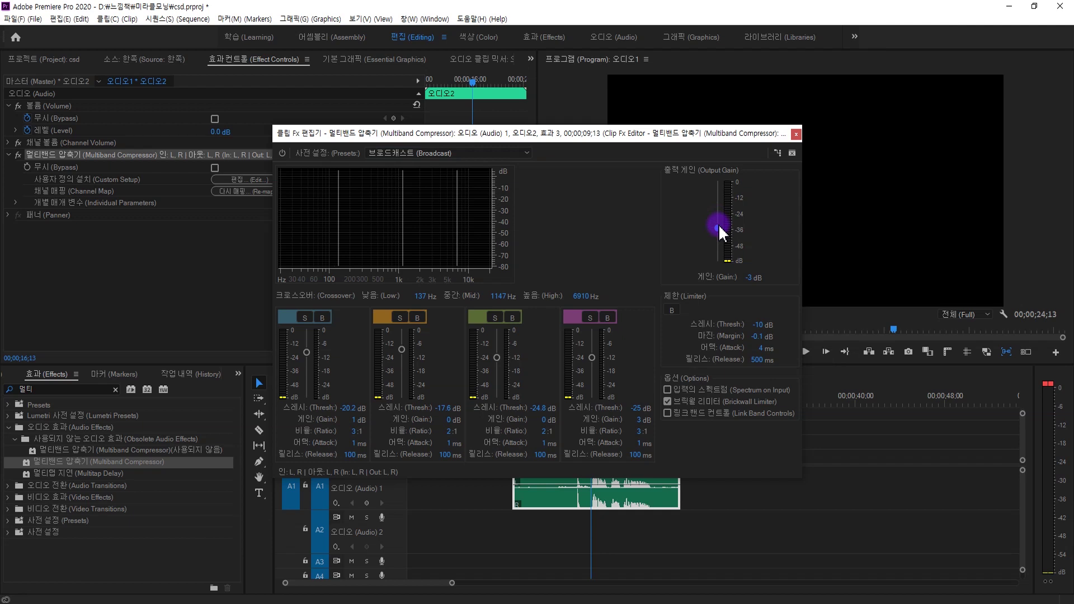
left_click_drag(720, 226, 720, 215)
left_click(795, 134)
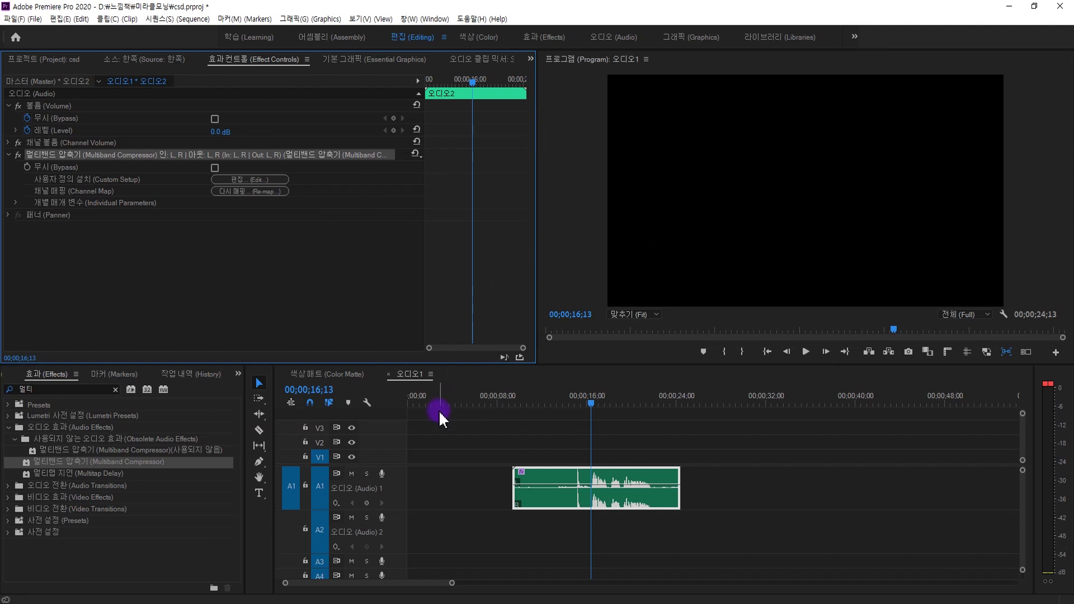
Show the Audio Track Mixer for the 오디오1 sequence and examine its track volume faders
left_click(571, 489)
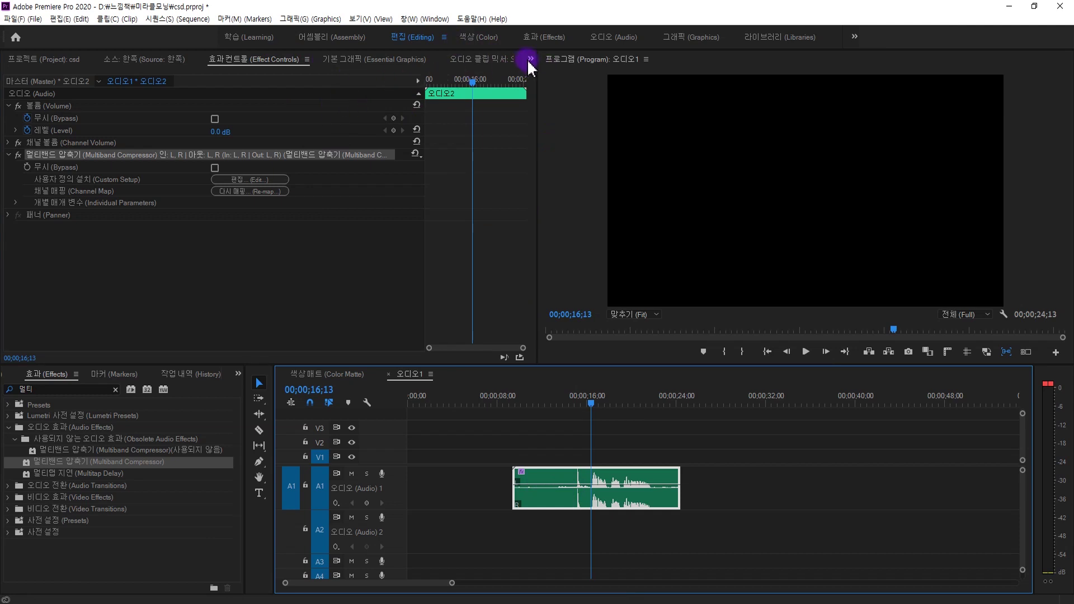
left_click(529, 59)
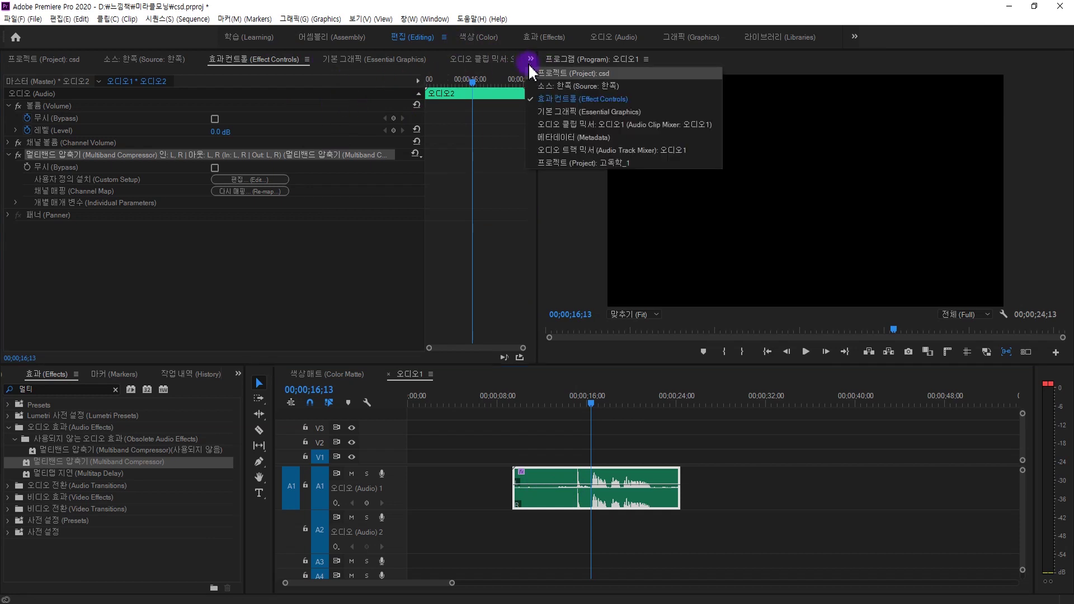
left_click(579, 158)
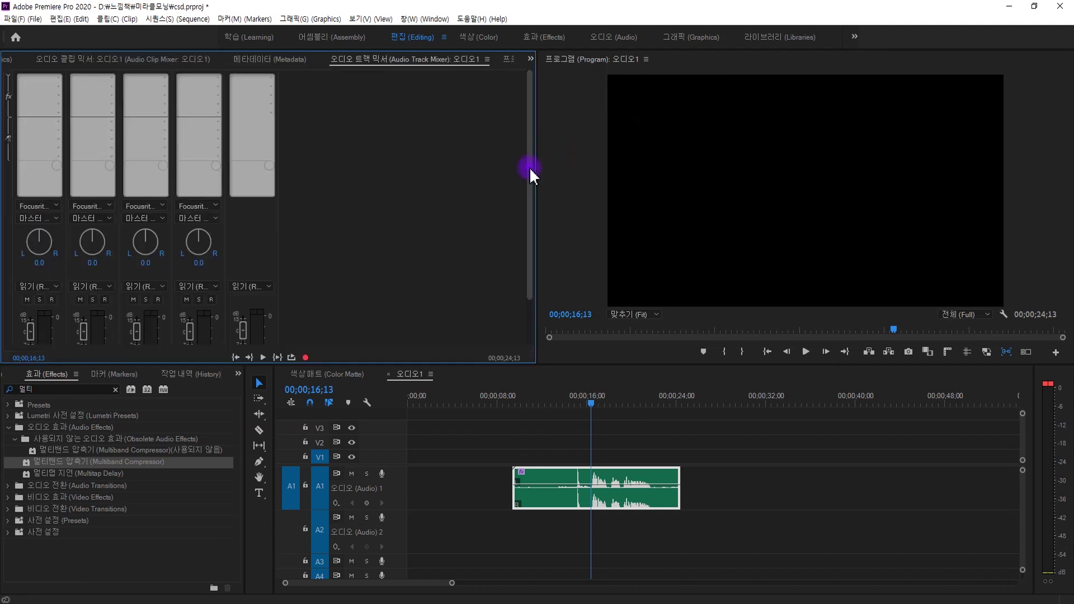
left_click_drag(529, 166, 534, 227)
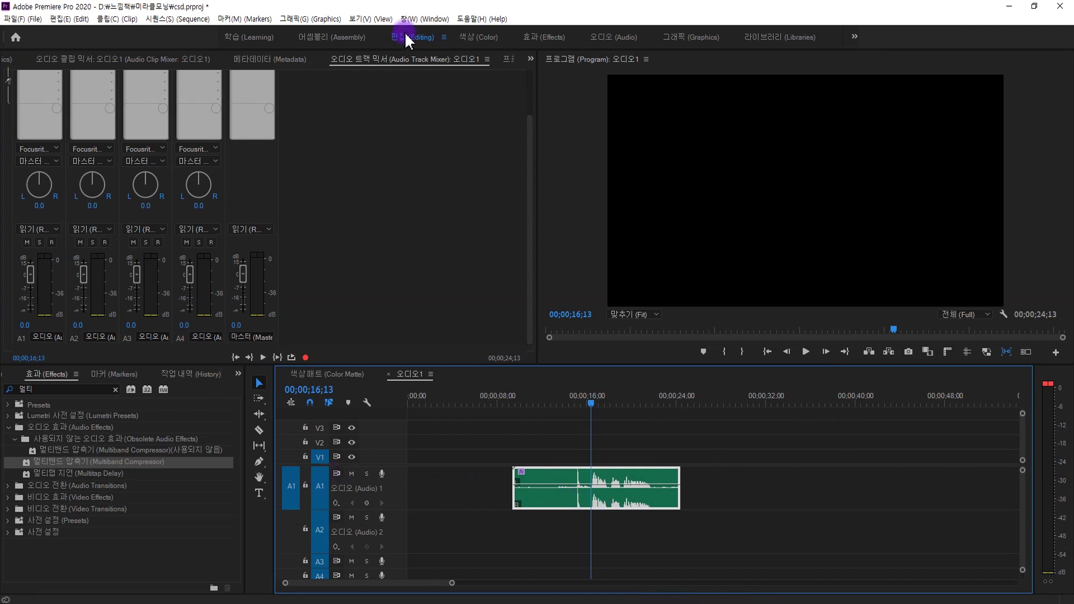
left_click(528, 138)
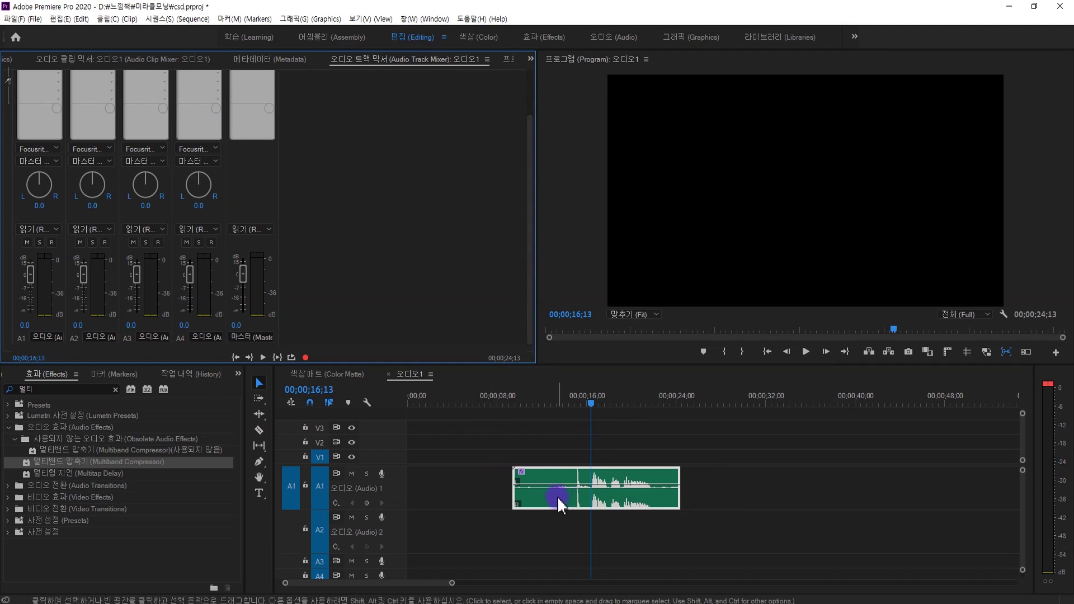
Place the 오디오1 recording on track A2 at about 27 seconds and the 한쪽 clip on track A1 at about 29 seconds
key("shift+1")
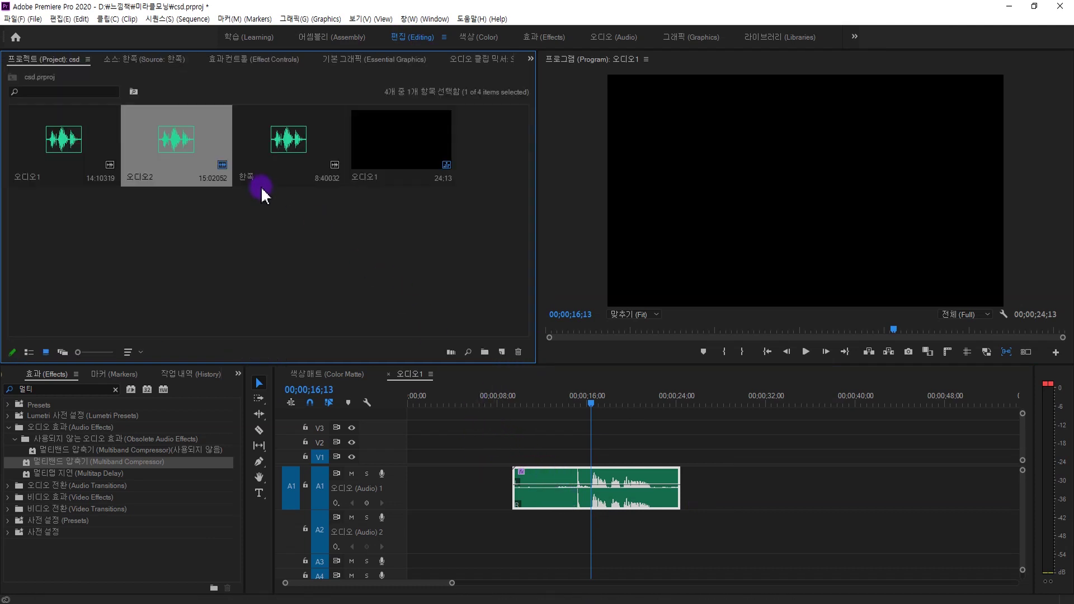
left_click_drag(69, 155, 707, 515)
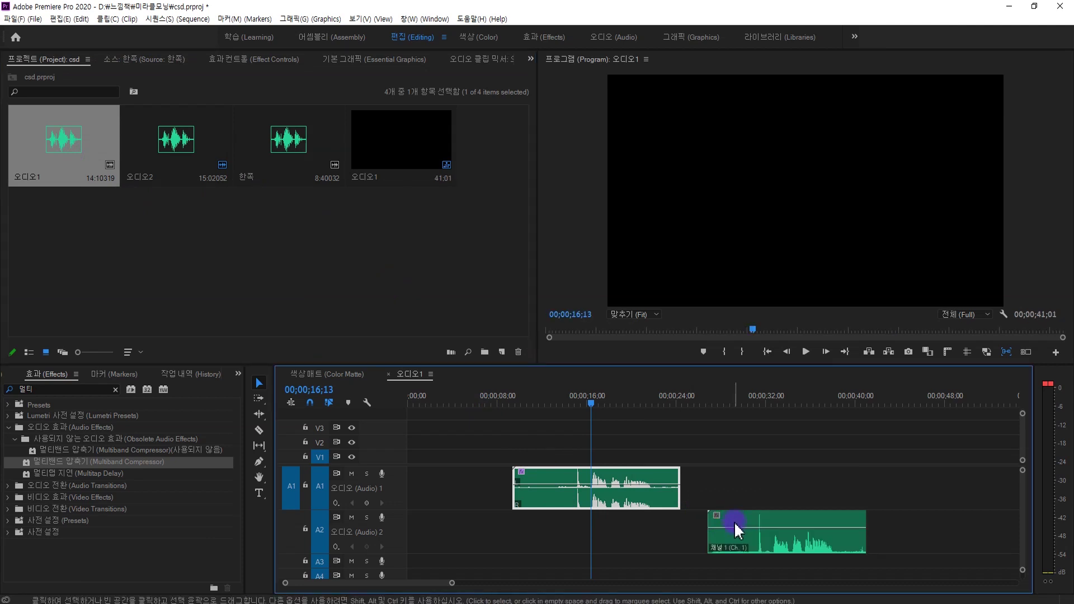
left_click_drag(276, 112, 732, 473)
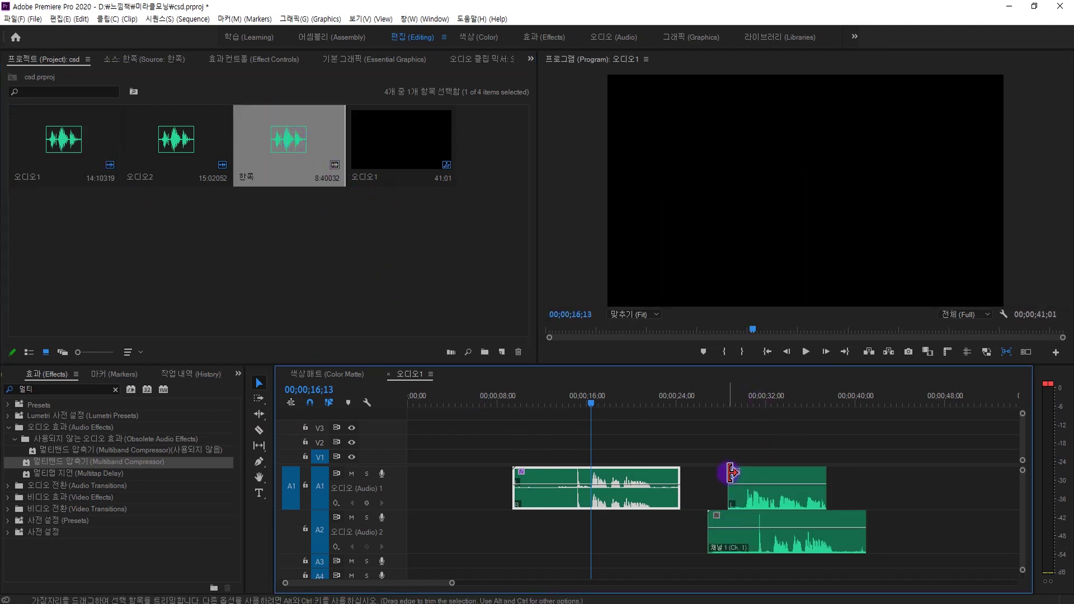
In the Audio Track Mixer, set the volume of A1 to -3.0, A2 to -4.2 and the master to -0.9, and pan A1 to 11.9
left_click(530, 59)
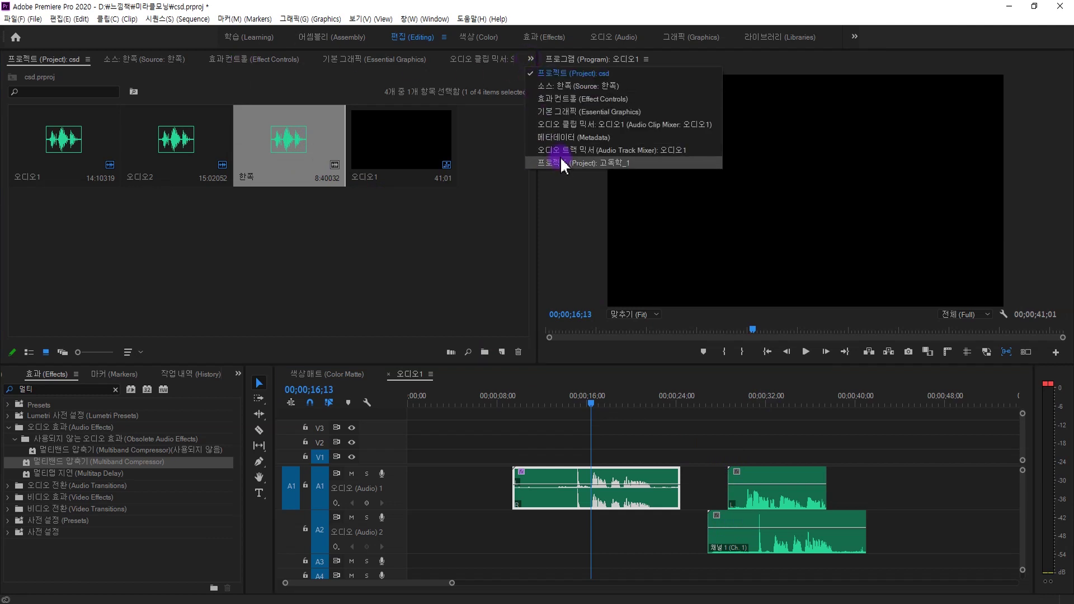
left_click(562, 151)
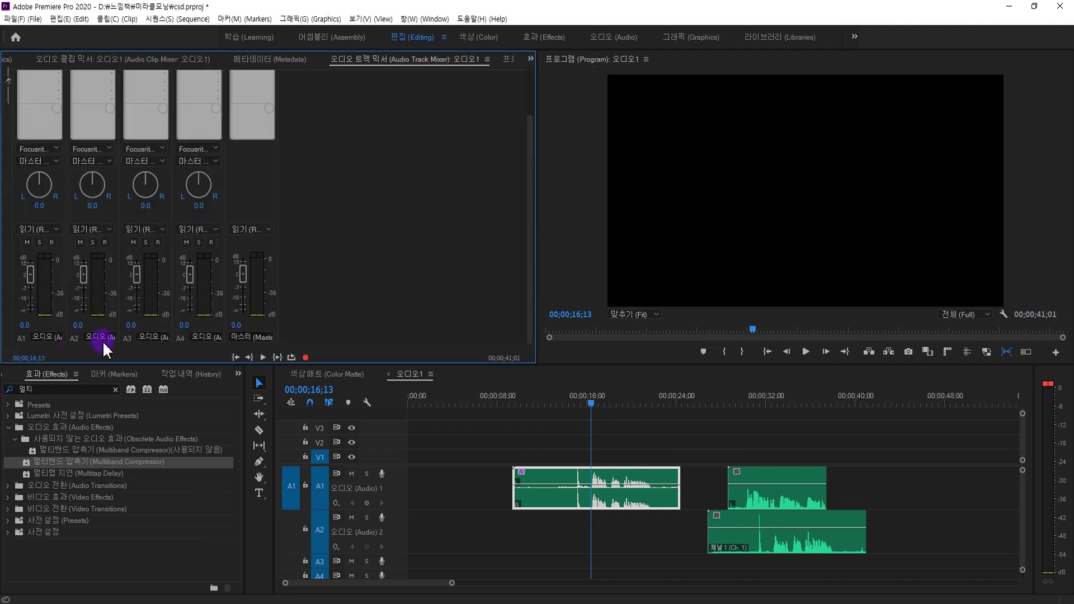
left_click(1024, 497)
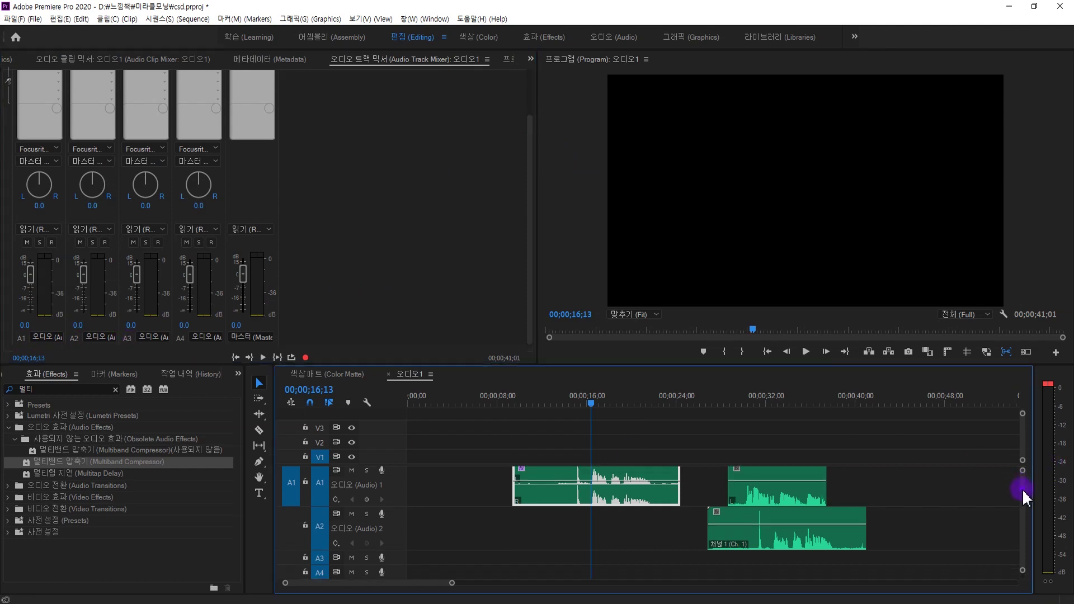
left_click_drag(1023, 491, 1026, 493)
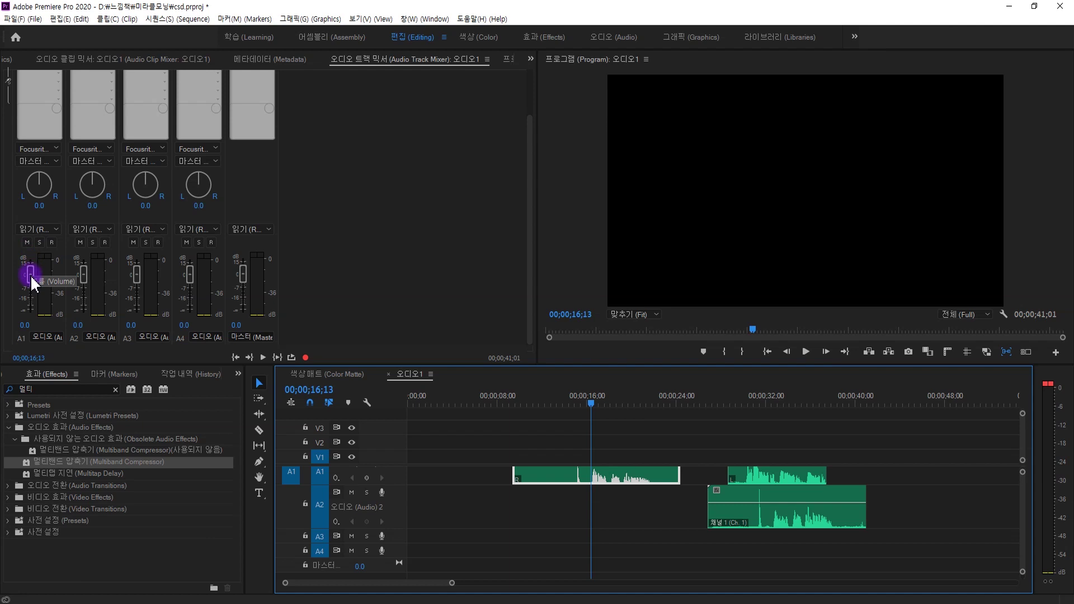
left_click_drag(32, 282, 84, 289)
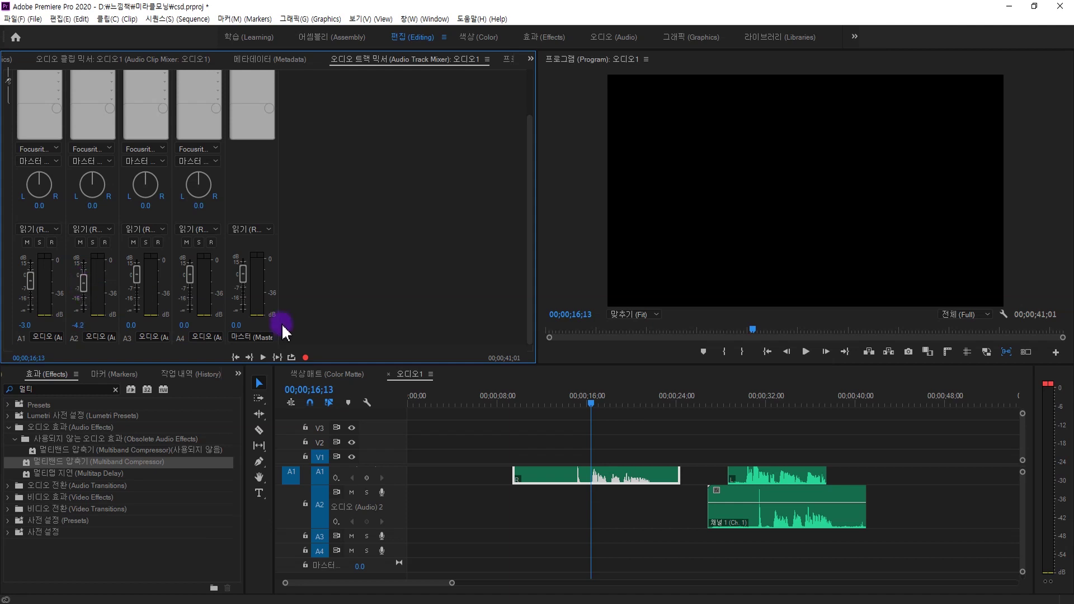
left_click_drag(283, 327, 253, 350)
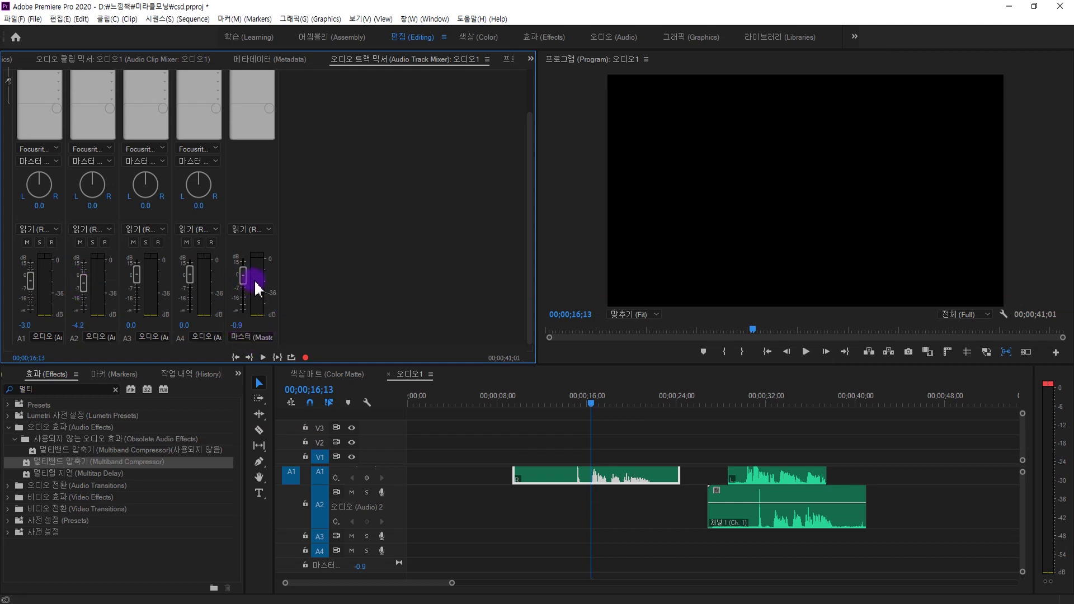
left_click_drag(38, 173, 92, 179)
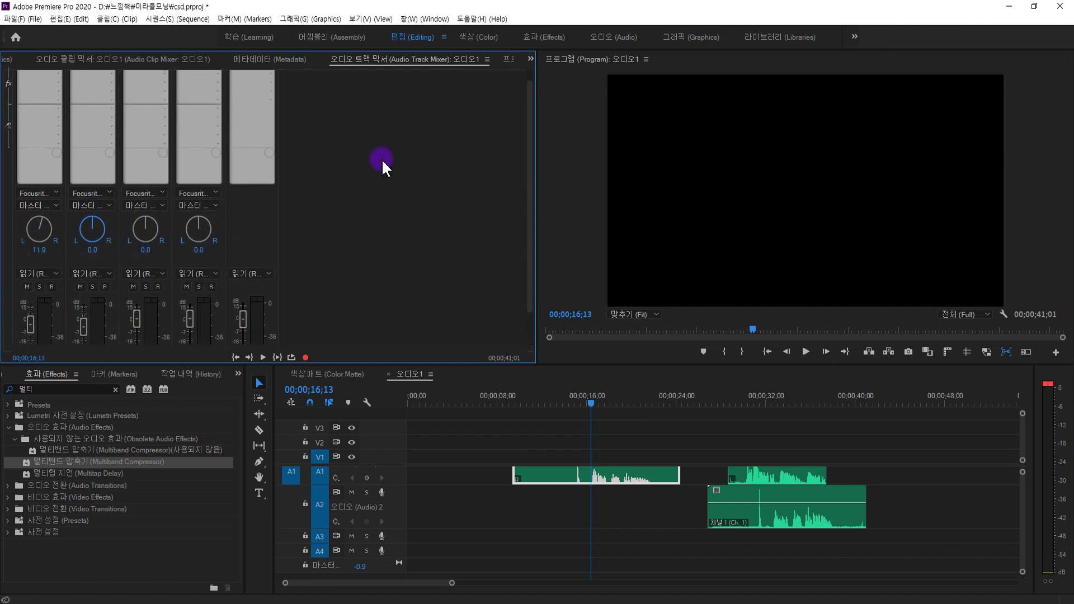
Add the Multiband Compressor to track A1's first effect slot in the Audio Track Mixer and view its settings in the track effect editor
left_click(7, 73)
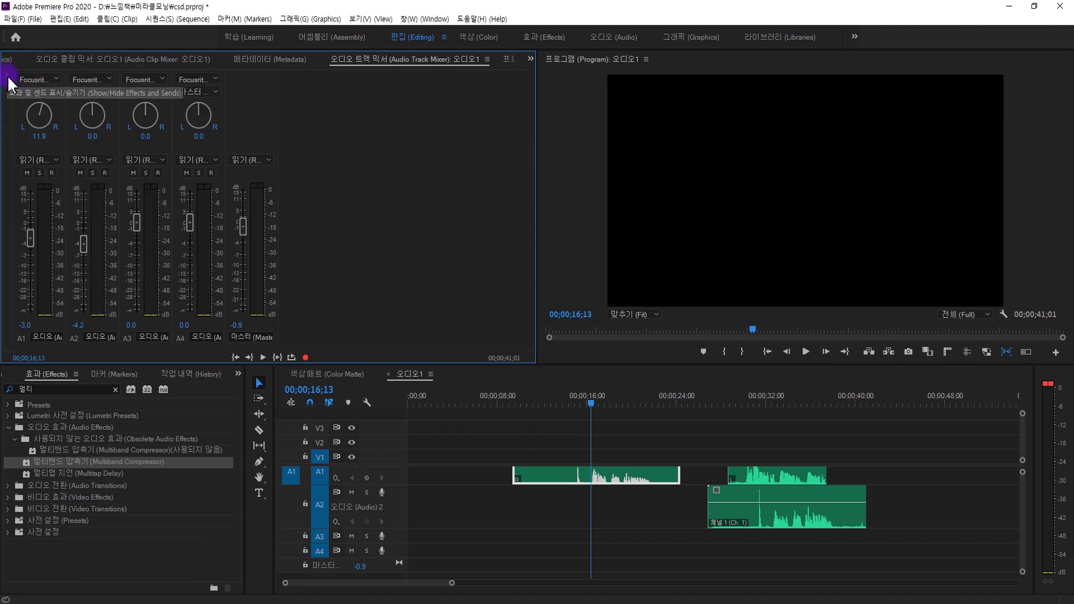
left_click(8, 84)
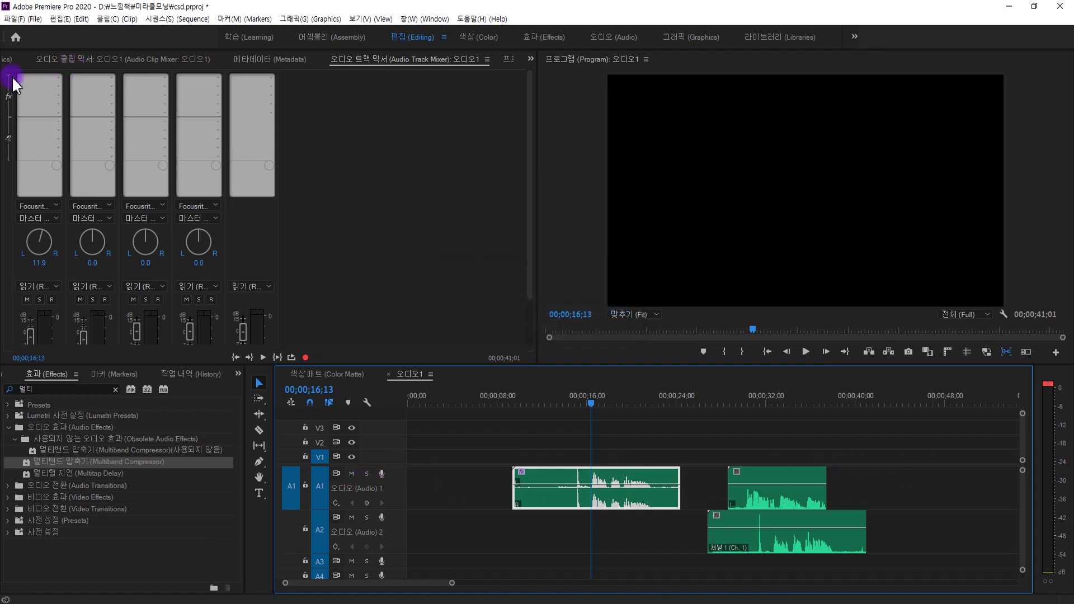
left_click(58, 77)
mouse_move(159, 134)
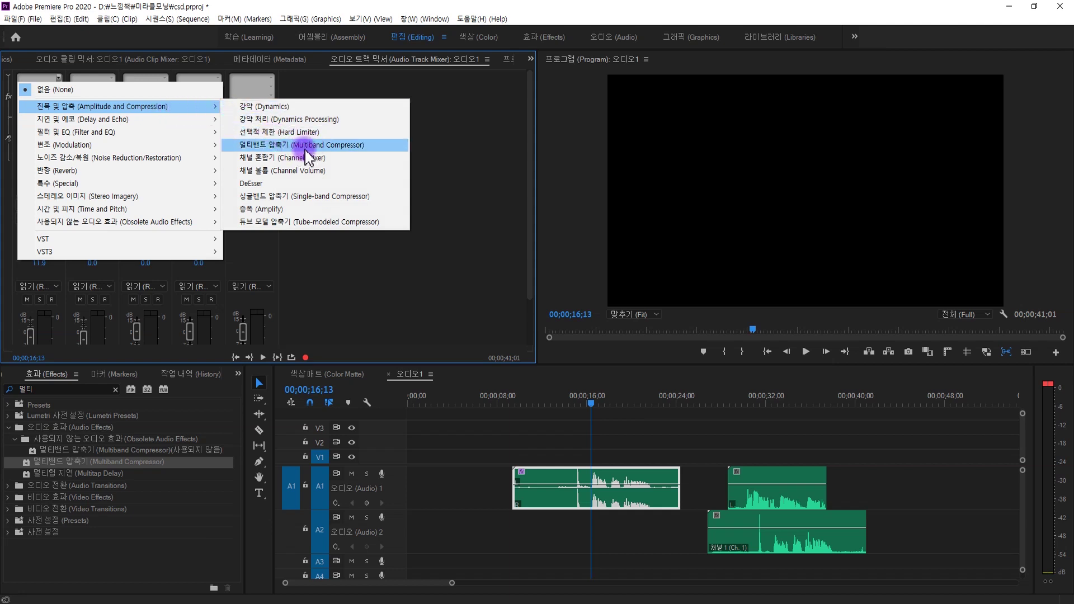
left_click(373, 146)
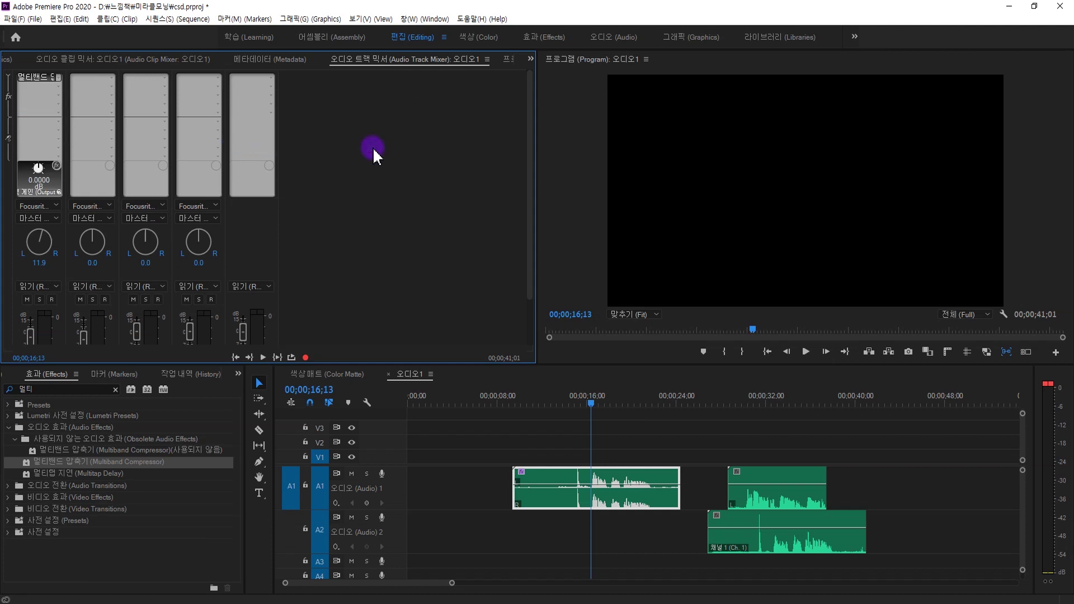
double_click(41, 81)
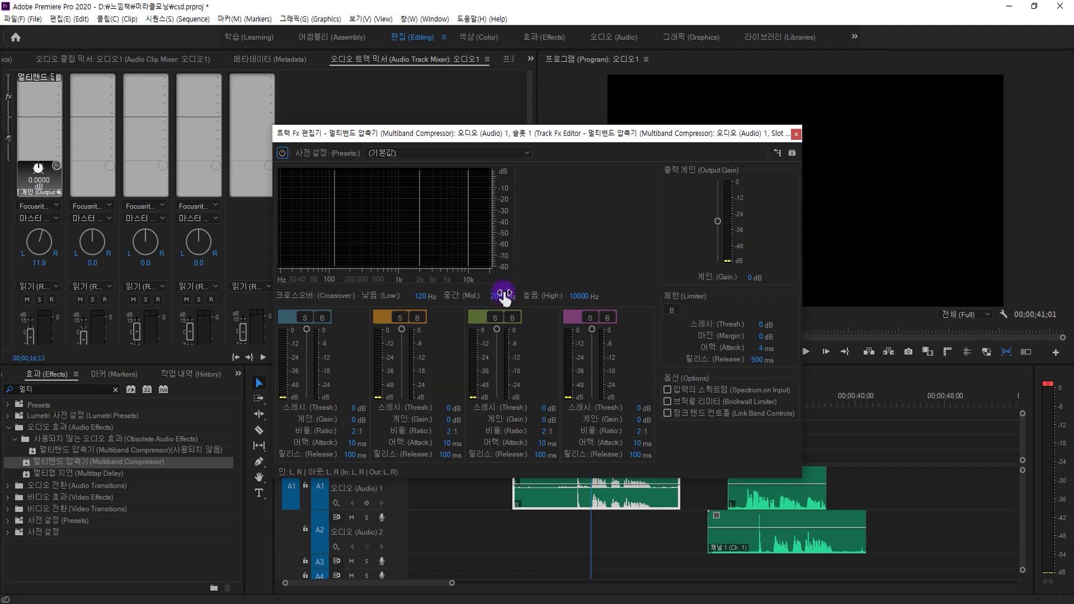
left_click(796, 134)
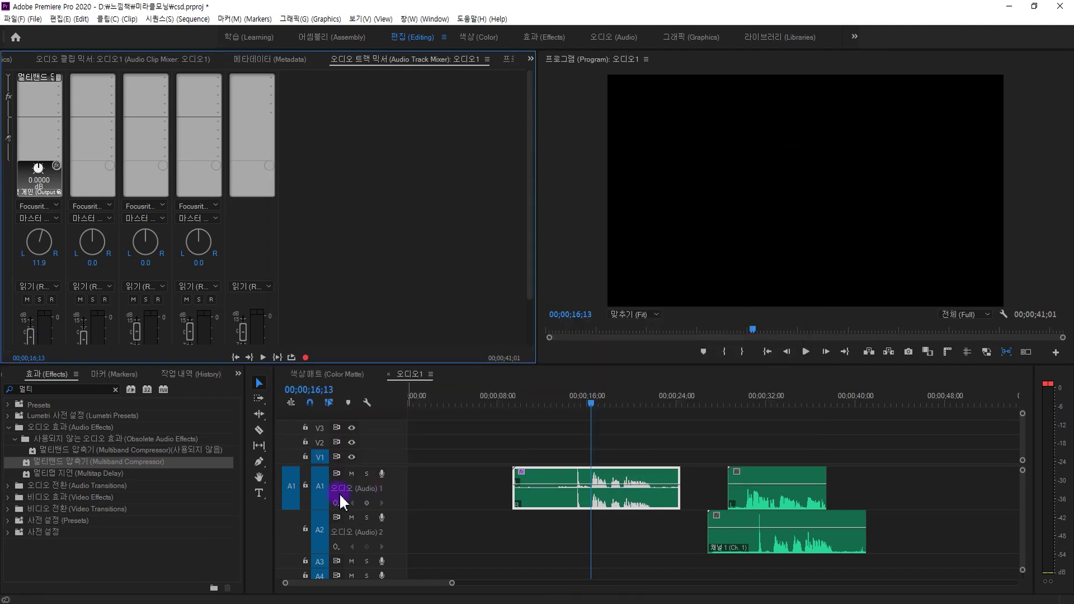
Move the 오디오1 clip from track A2 to A1 at about 42 seconds, select all clips, and minimize the track heights
left_click_drag(736, 527, 612, 537)
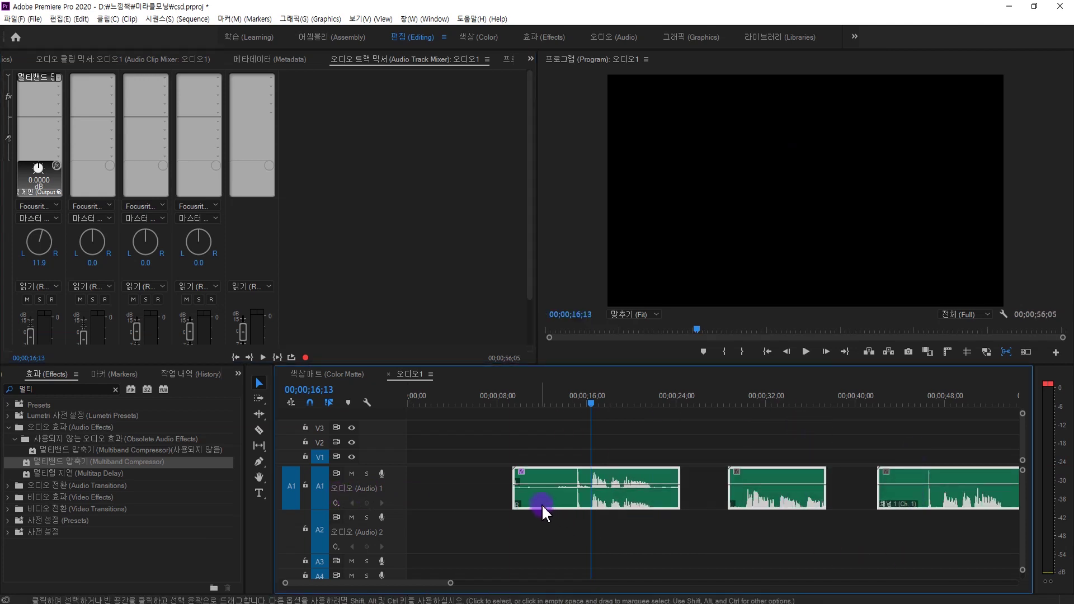
key("shift+minus")
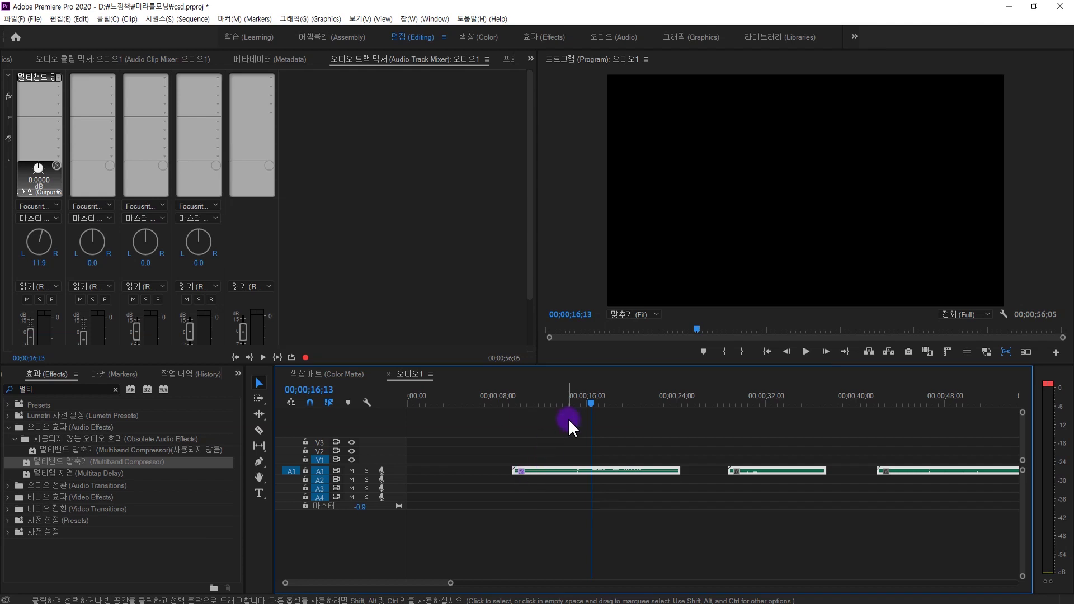
Look at the Graphics workspace and switch to the Audio workspace
left_click(682, 38)
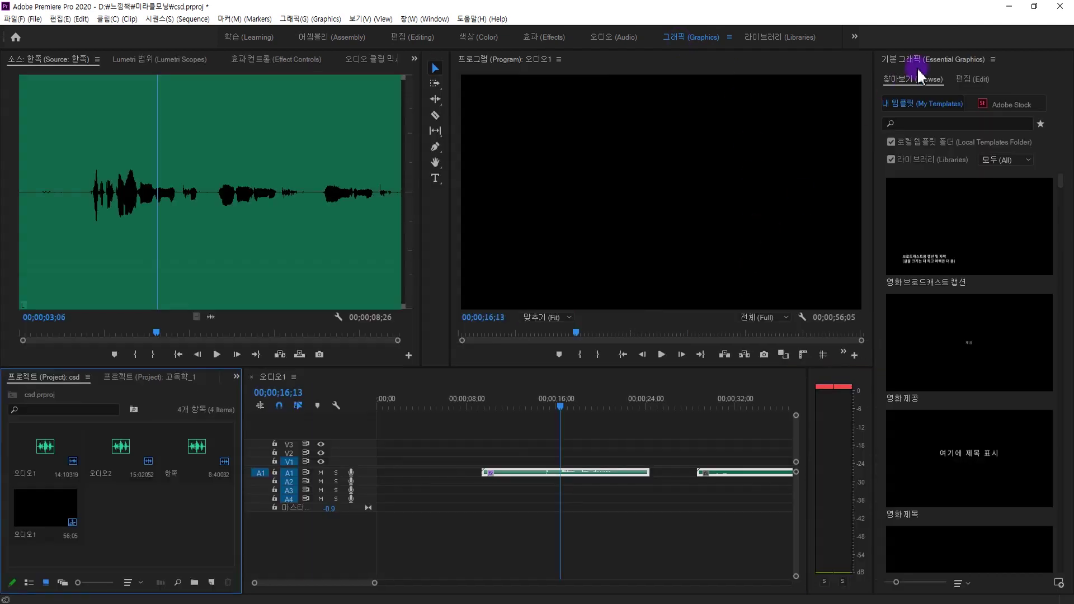
left_click(614, 37)
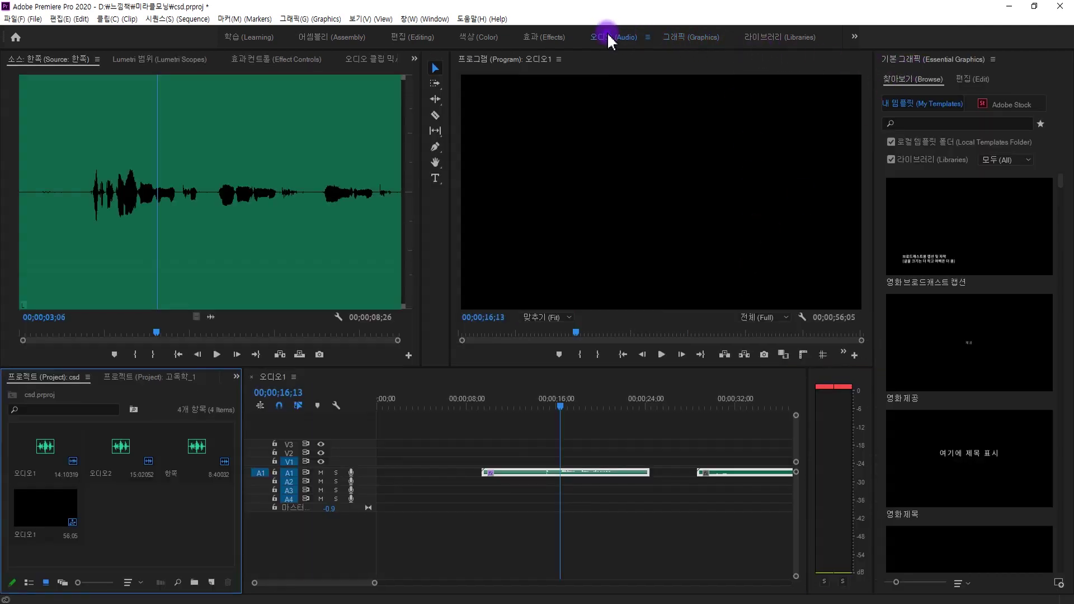